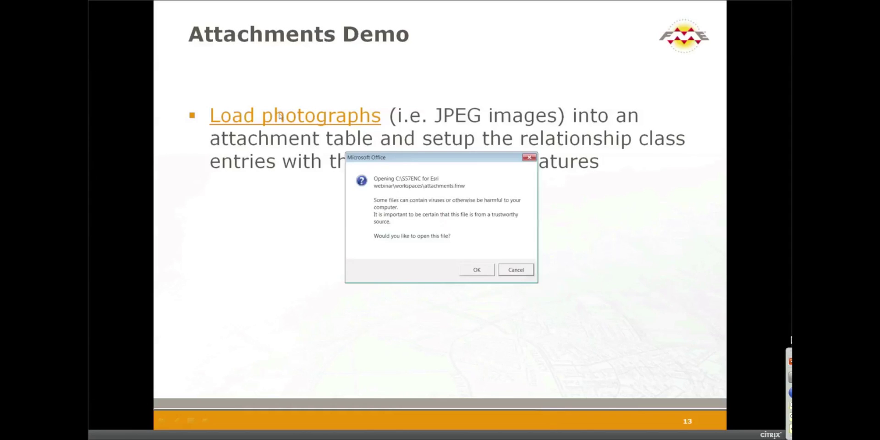
# Open the attachments.fmw workspace in FME Workbench
pyautogui.click(470, 275)
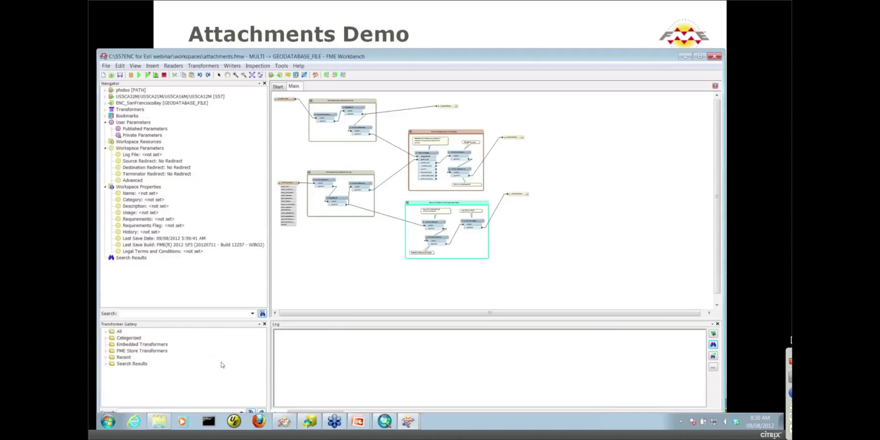
# Navigate Windows Explorer up to S57ENC for Esri webinar, into workspaces\photos, and move the window up-left
pyautogui.click(159, 421)
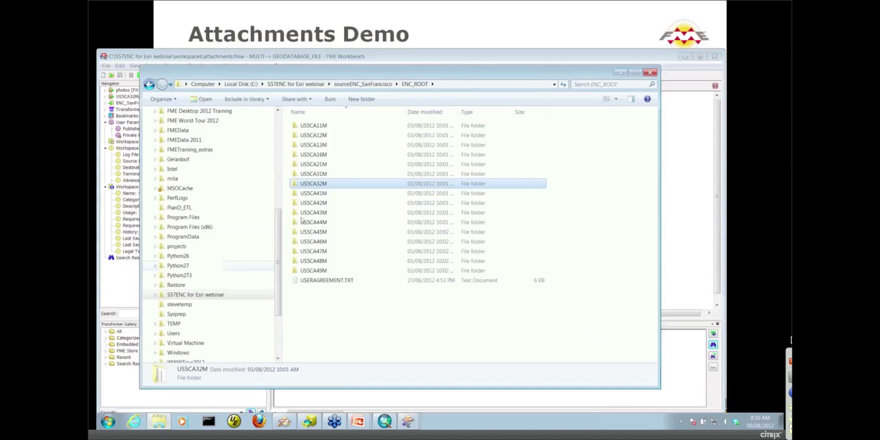
pyautogui.click(363, 84)
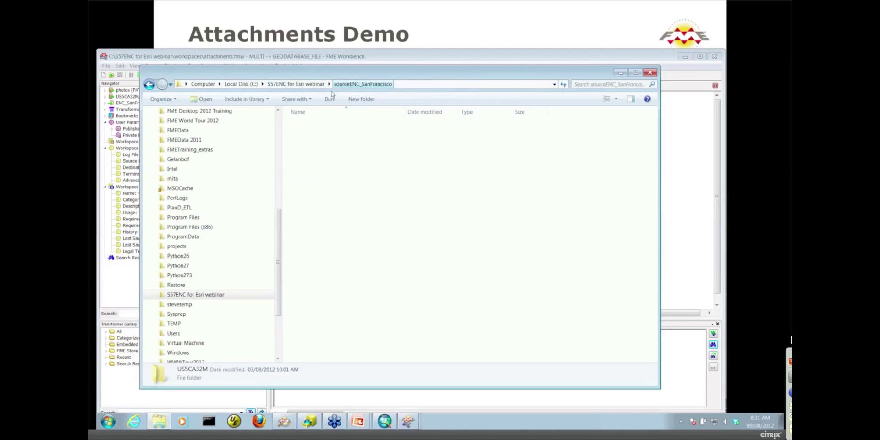
pyautogui.click(306, 88)
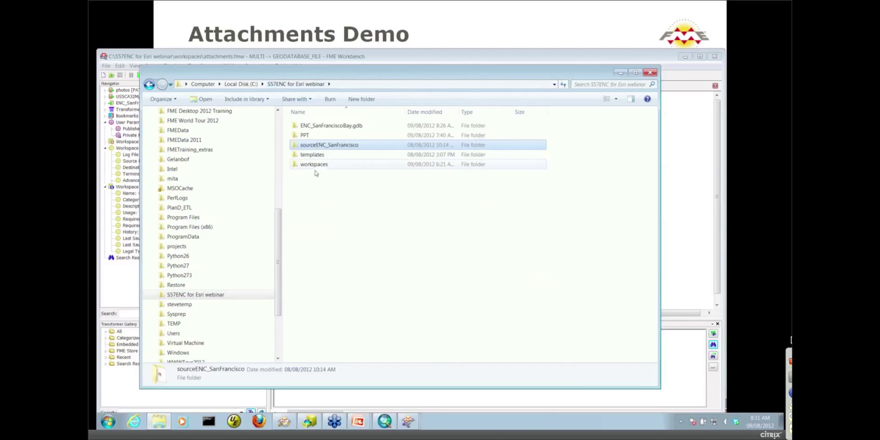
pyautogui.doubleClick(315, 164)
pyautogui.doubleClick(312, 145)
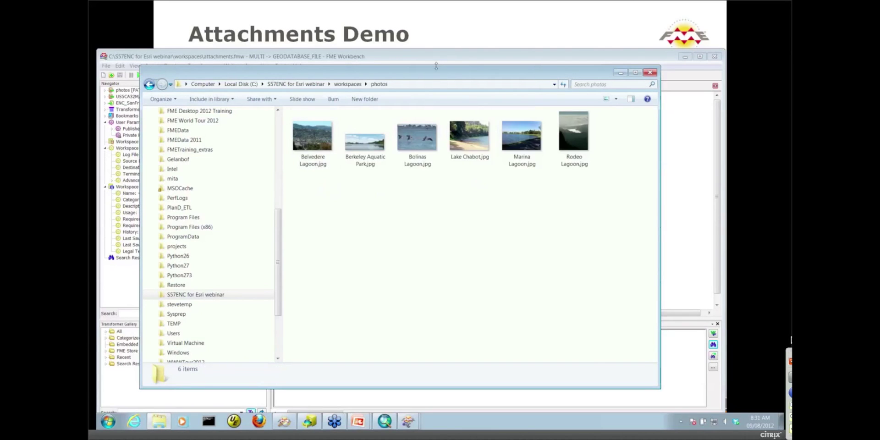
pyautogui.moveTo(436, 73); pyautogui.dragTo(377, 20)
pyautogui.moveTo(315, 421)
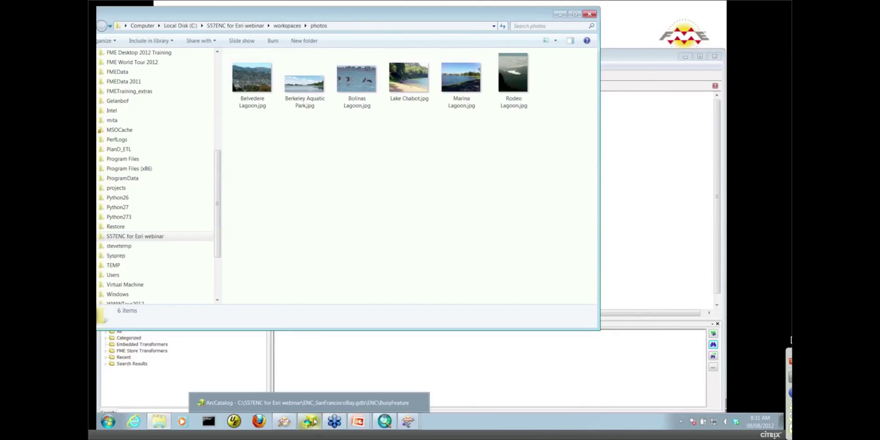
# Preview LakeAreaFeature in ArcCatalog, confirming it has 0 records, and minimize ArcCatalog
pyautogui.click(314, 422)
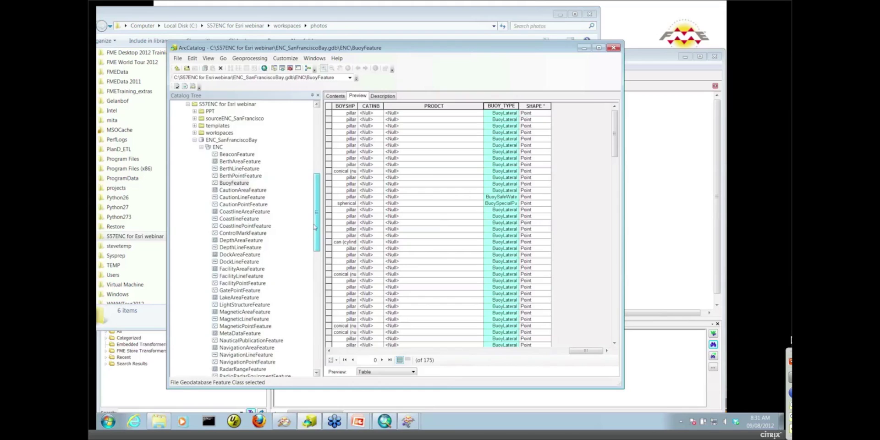
pyautogui.scroll(-2, 315, 227)
pyautogui.click(245, 254)
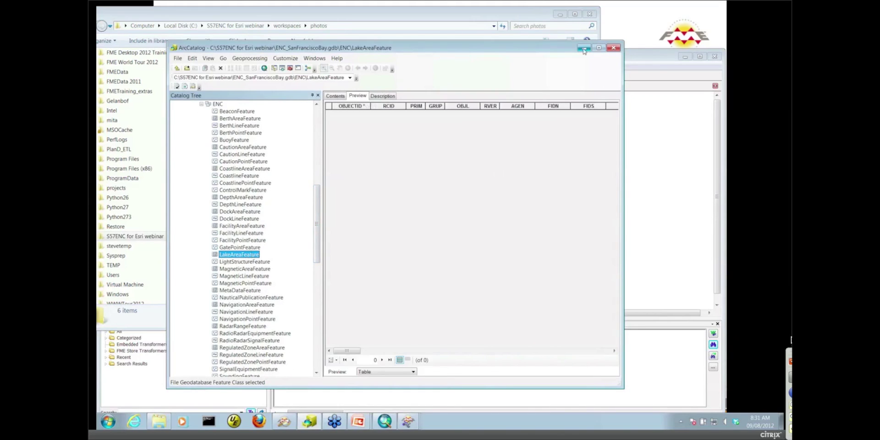
pyautogui.click(583, 49)
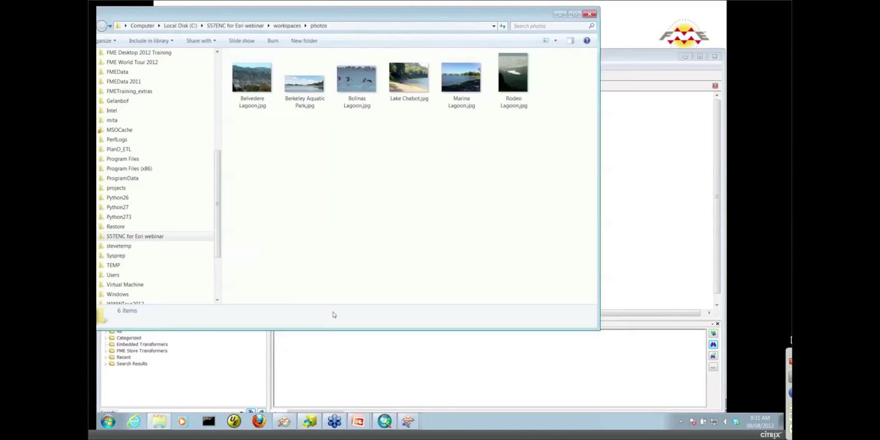
# Query the lagoon polygon in the viewer, showing OBJL LAKARE and OBJNAM Bolinas Lagoon, then minimize it
pyautogui.click(284, 422)
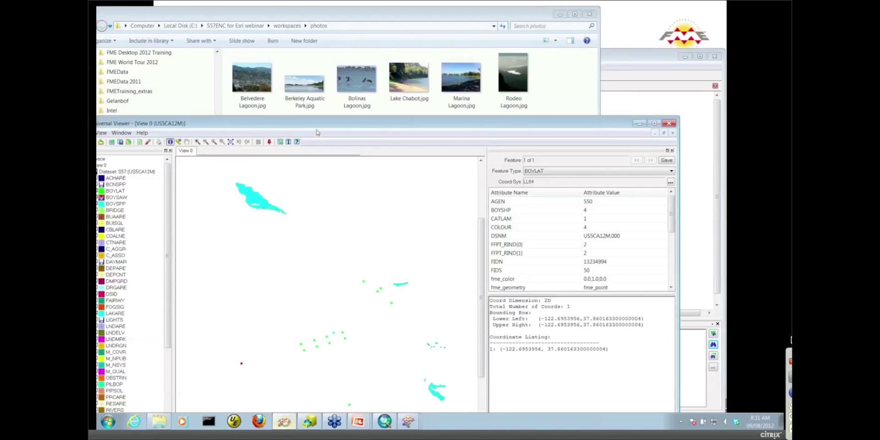
pyautogui.moveTo(316, 132); pyautogui.dragTo(297, 168)
pyautogui.click(241, 234)
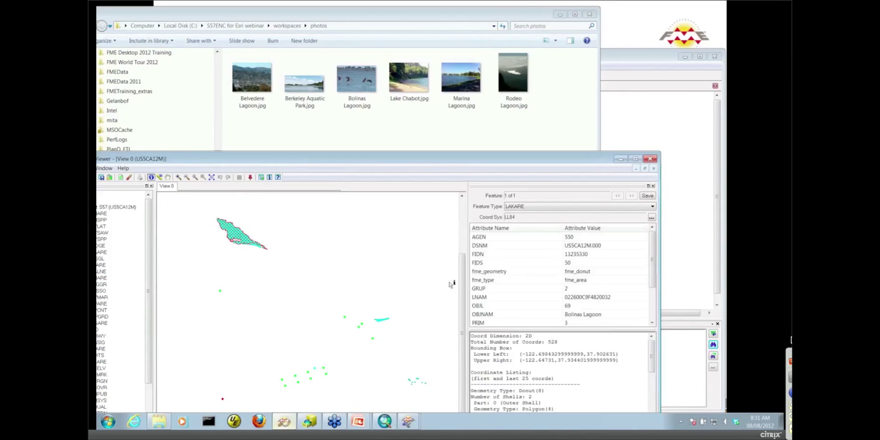
pyautogui.click(513, 306)
pyautogui.click(519, 316)
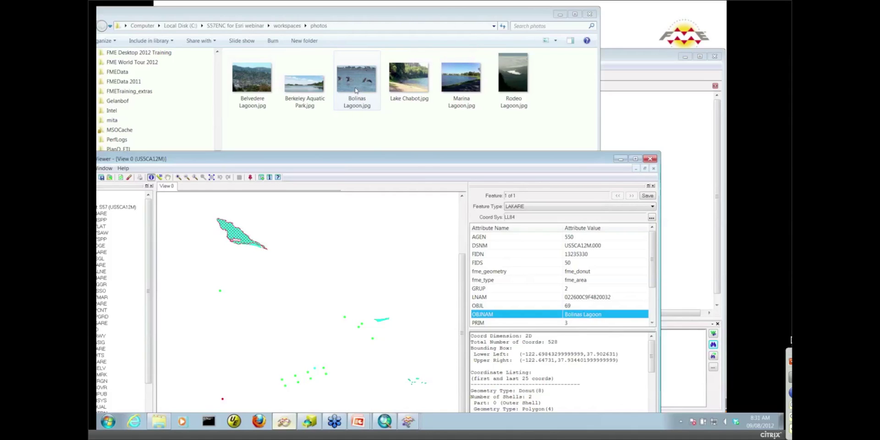
pyautogui.click(620, 161)
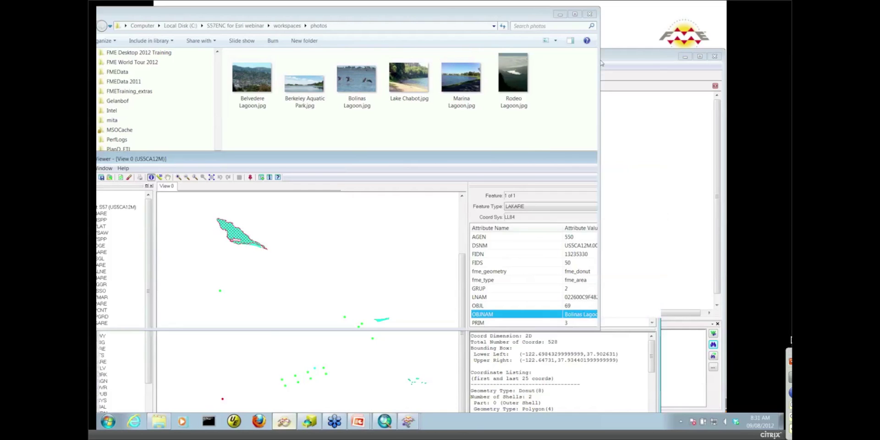
# Zoom the attachments.fmw canvas onto the upper workflow and select the LAKARE and PATH readers
pyautogui.click(560, 15)
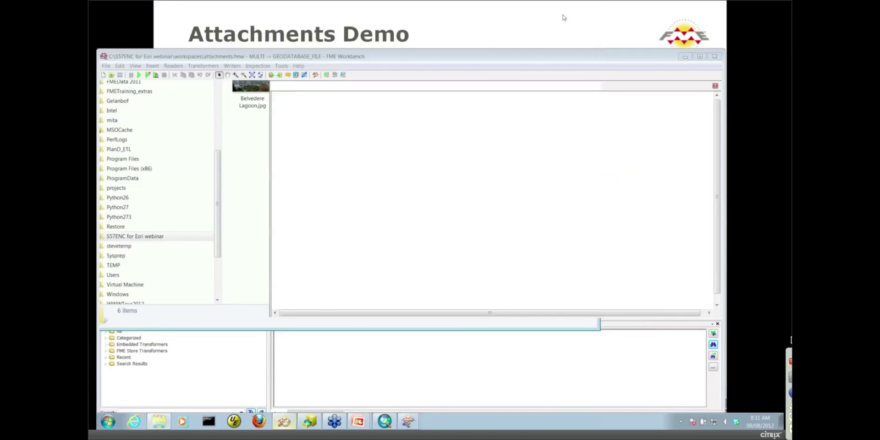
pyautogui.click(236, 75)
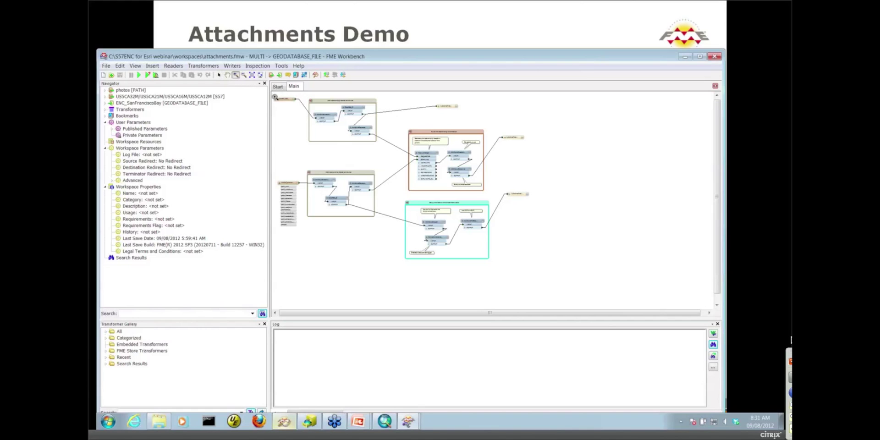
pyautogui.moveTo(274, 94); pyautogui.dragTo(527, 196)
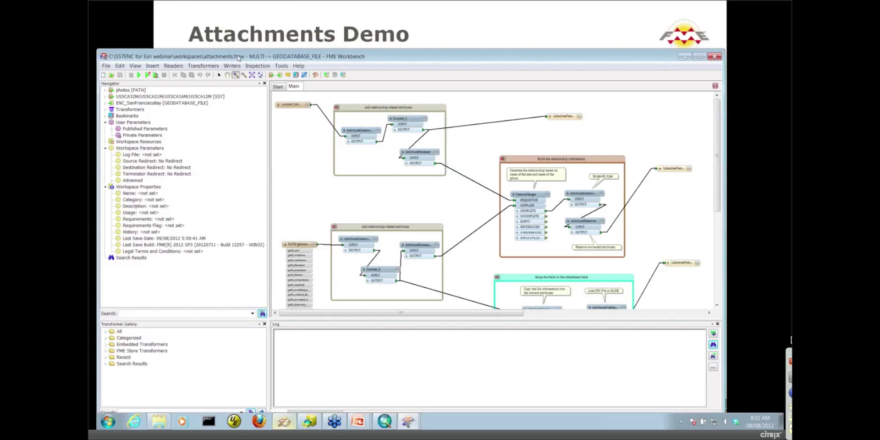
pyautogui.moveTo(237, 57); pyautogui.dragTo(235, 29)
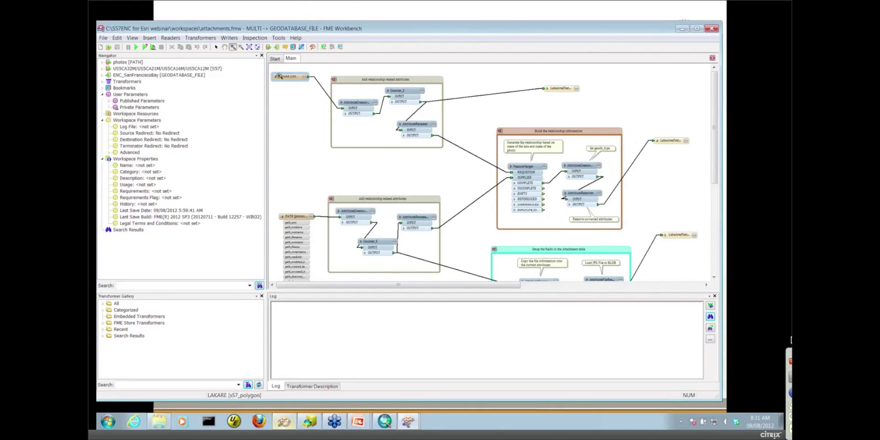
pyautogui.click(216, 46)
pyautogui.click(304, 77)
pyautogui.click(300, 216)
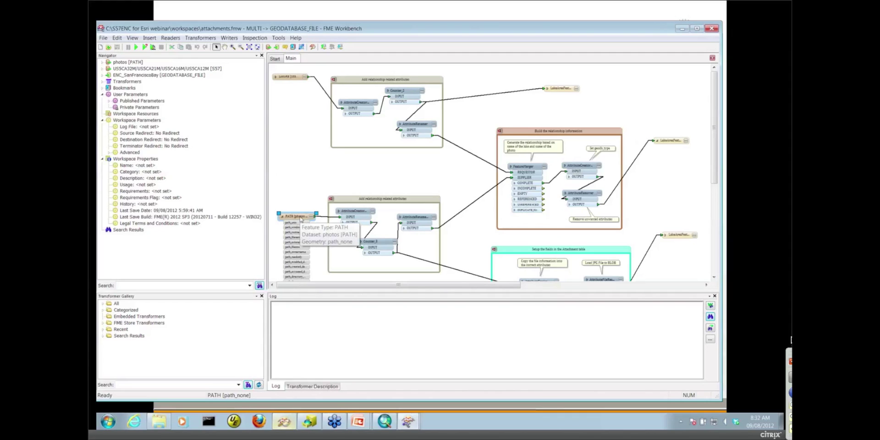
# Start opening another dataset in the viewer using the Directory and File Pathnames format
pyautogui.click(285, 422)
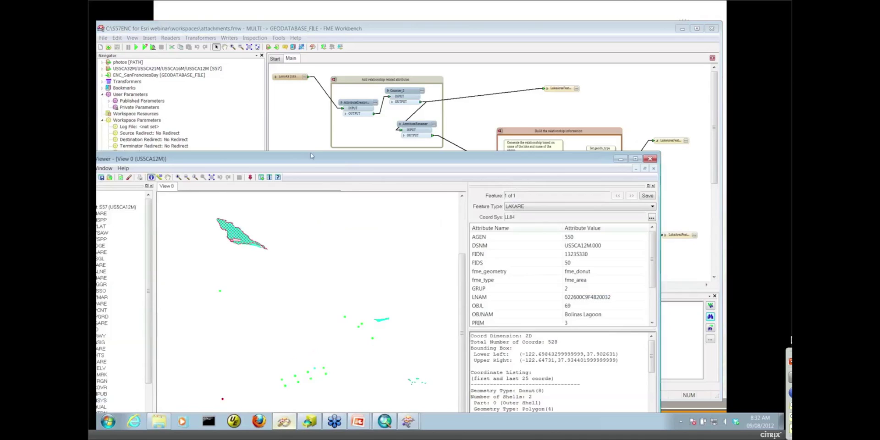
pyautogui.moveTo(310, 156); pyautogui.dragTo(355, 40)
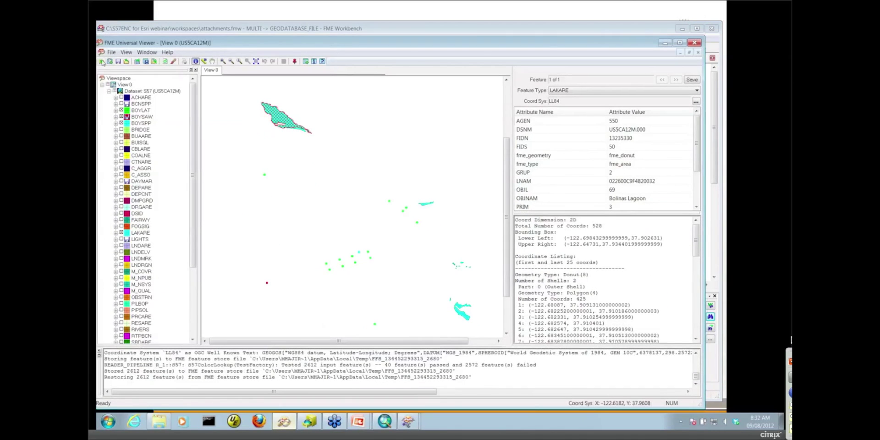
pyautogui.click(102, 62)
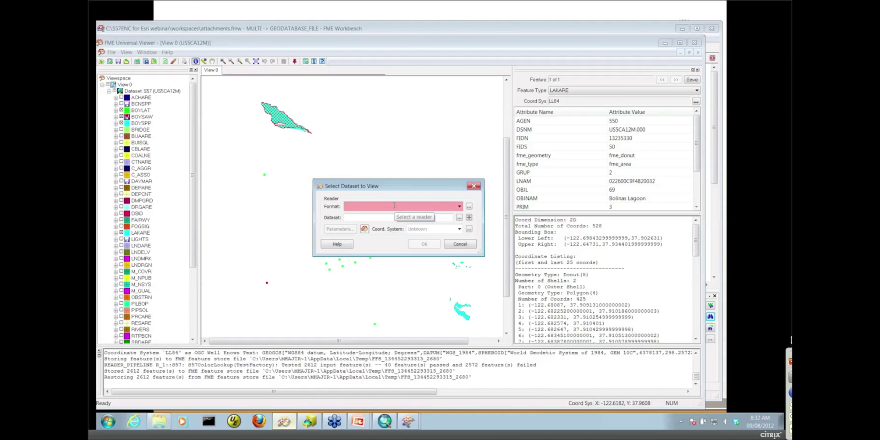
pyautogui.write('dir')
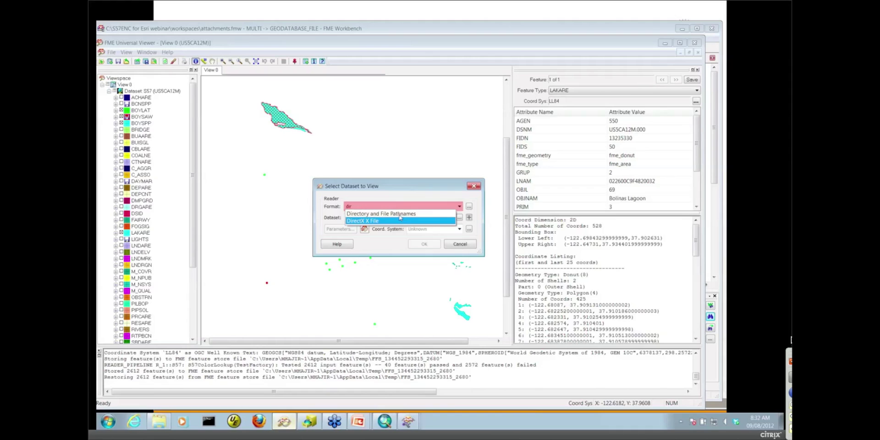
pyautogui.click(399, 215)
# Choose the workspaces\photos folder as the dataset and open it in a new view
pyautogui.click(460, 217)
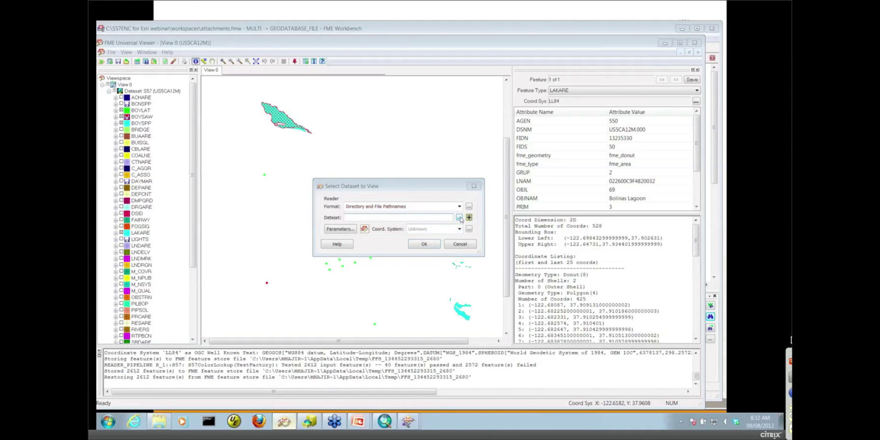
pyautogui.click(456, 145)
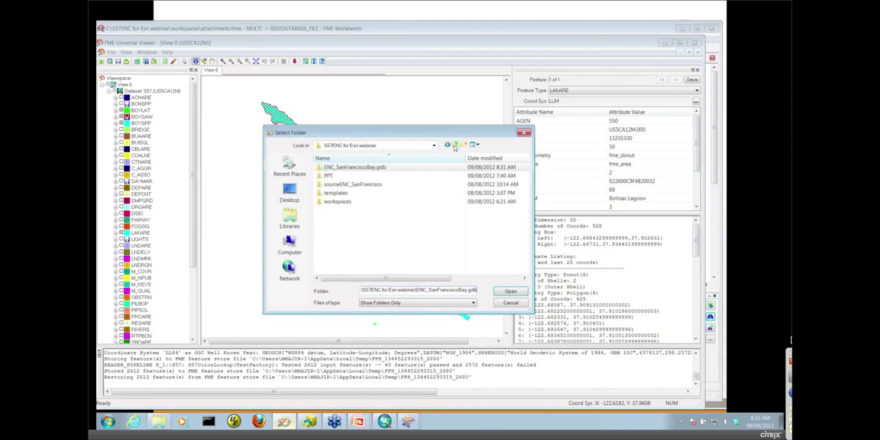
pyautogui.doubleClick(337, 202)
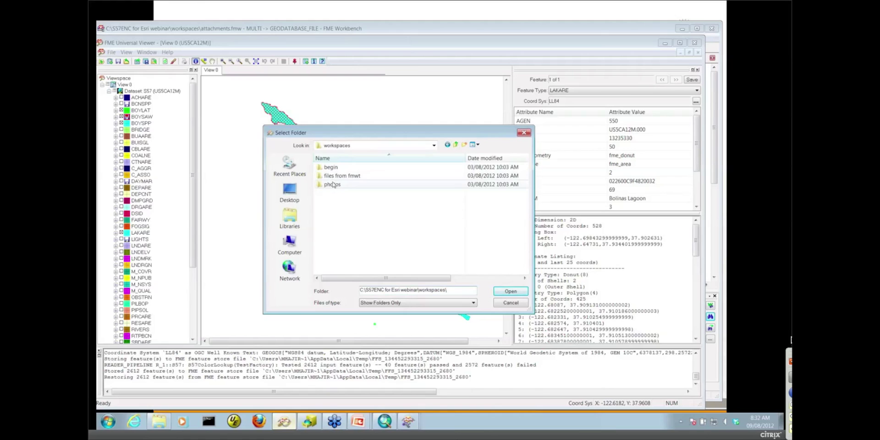
pyautogui.doubleClick(333, 185)
pyautogui.click(510, 291)
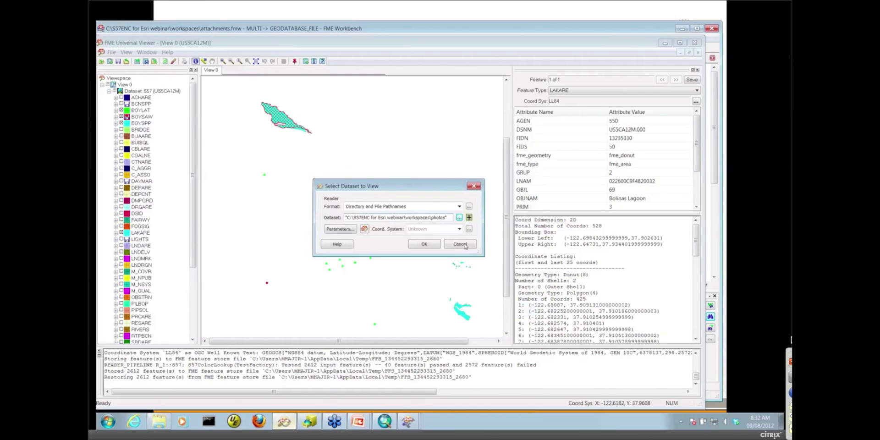
pyautogui.click(435, 244)
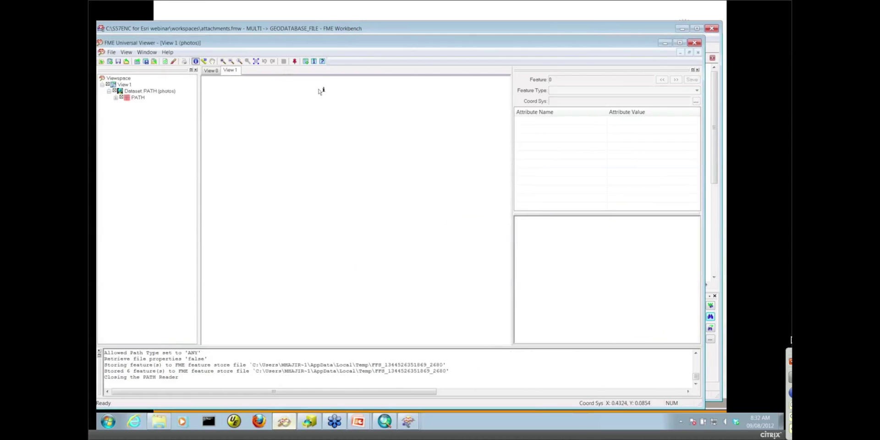
# Load the PATH features' attributes and step forward to the Bolinas Lagoon photo feature
pyautogui.click(314, 61)
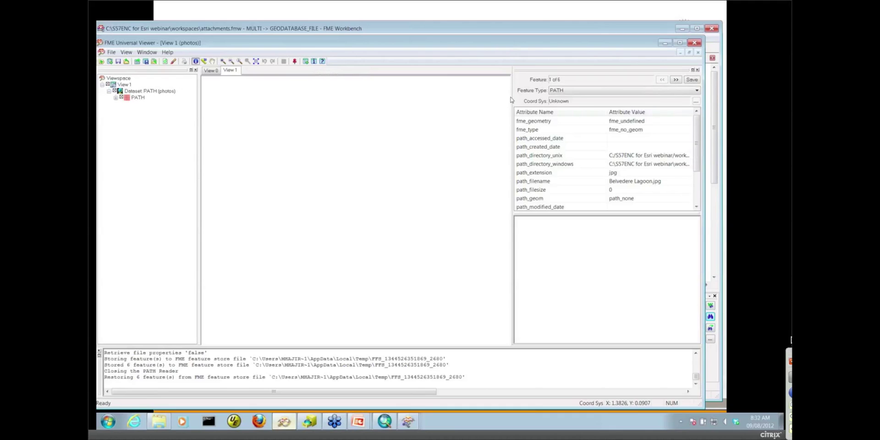
pyautogui.moveTo(512, 97); pyautogui.dragTo(391, 104)
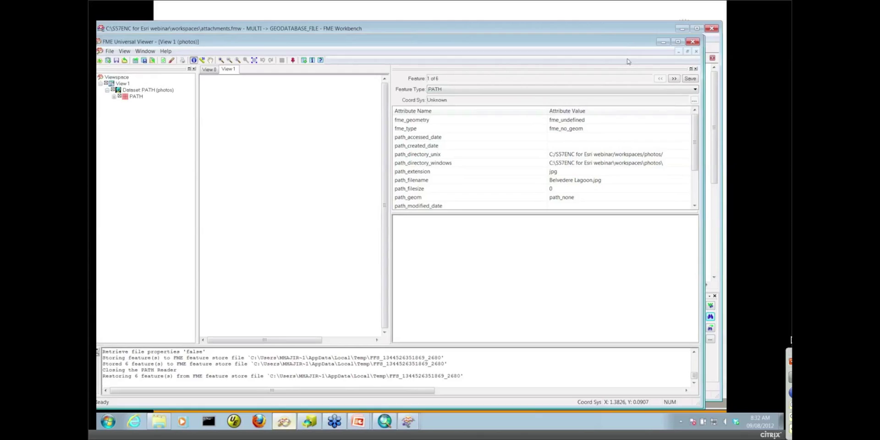
pyautogui.moveTo(634, 45); pyautogui.dragTo(615, 45)
pyautogui.click(657, 79)
pyautogui.click(657, 79)
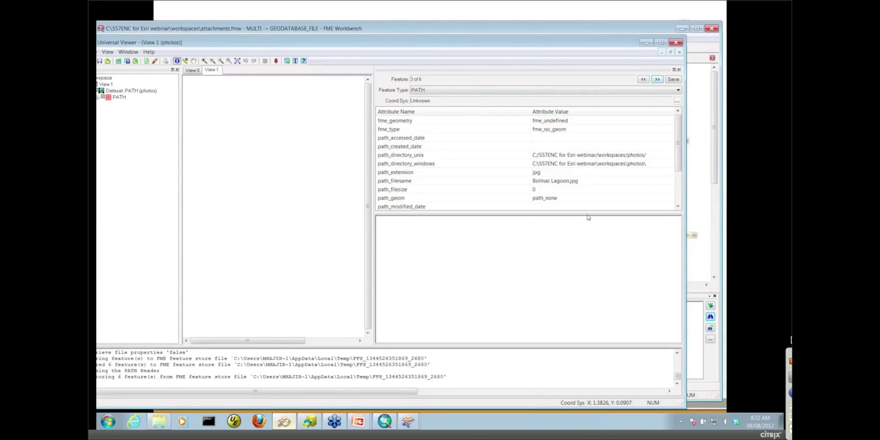
# Enlarge the attribute table to read the full path, rootname Bolinas Lagoon and jpg extension
pyautogui.moveTo(587, 211); pyautogui.dragTo(587, 302)
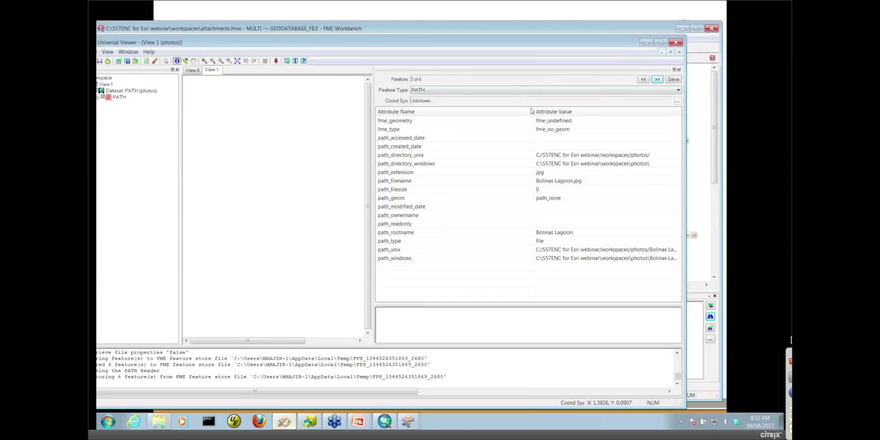
pyautogui.moveTo(533, 112); pyautogui.dragTo(456, 112)
pyautogui.click(482, 260)
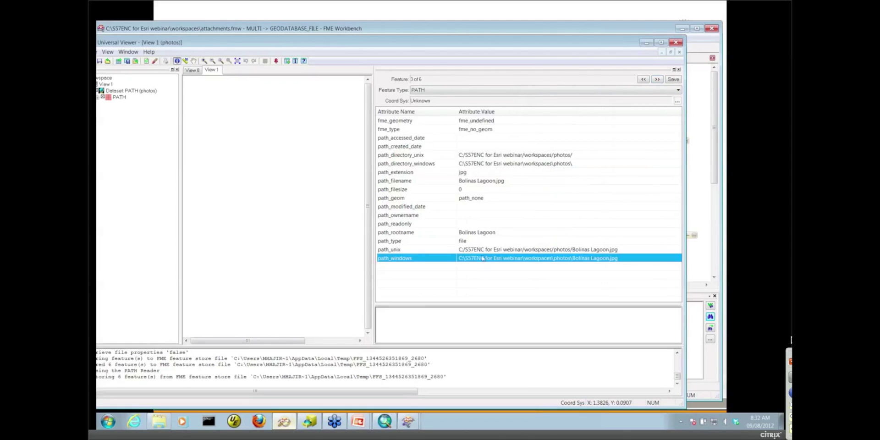
pyautogui.click(479, 234)
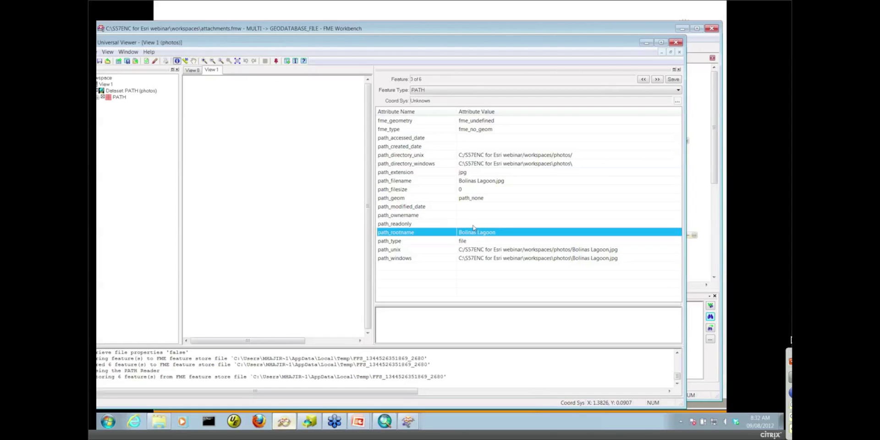
pyautogui.click(471, 174)
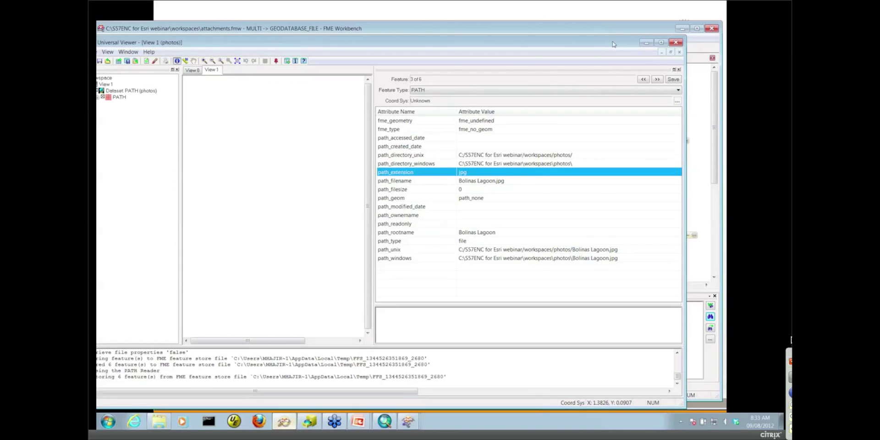
pyautogui.moveTo(613, 44); pyautogui.dragTo(591, 55)
pyautogui.click(624, 53)
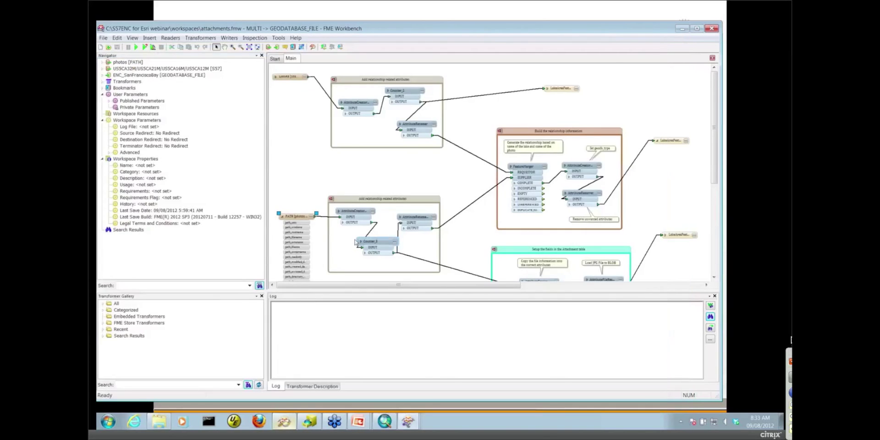
pyautogui.moveTo(303, 219); pyautogui.dragTo(301, 216)
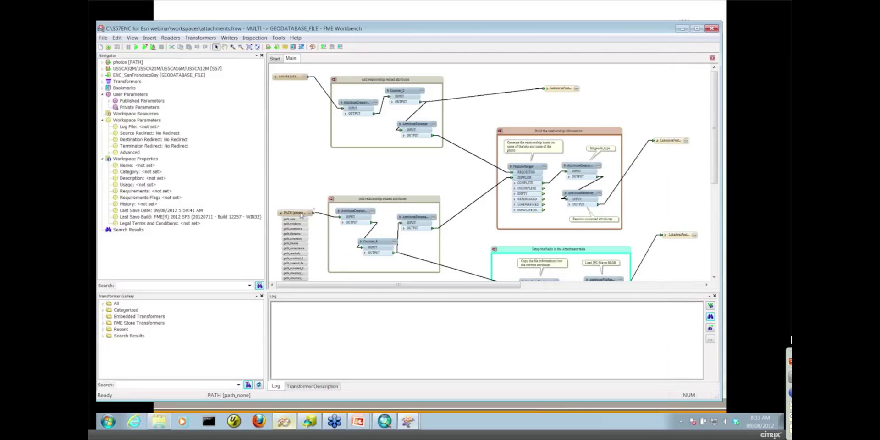
pyautogui.click(232, 46)
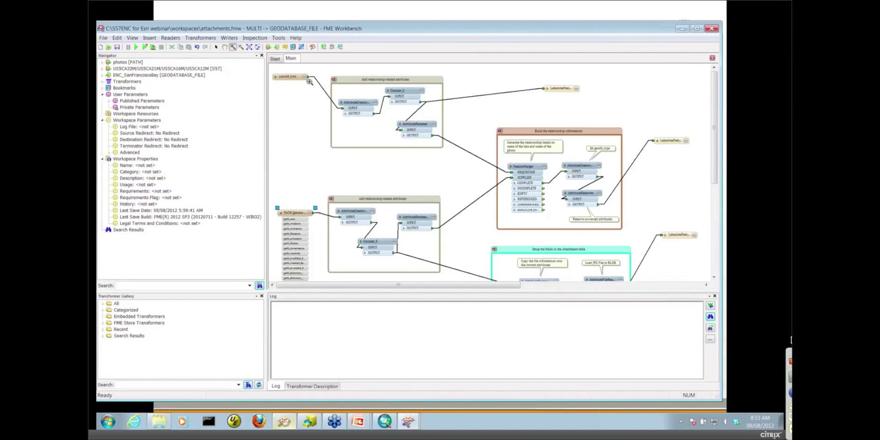
pyautogui.moveTo(325, 69); pyautogui.dragTo(456, 163)
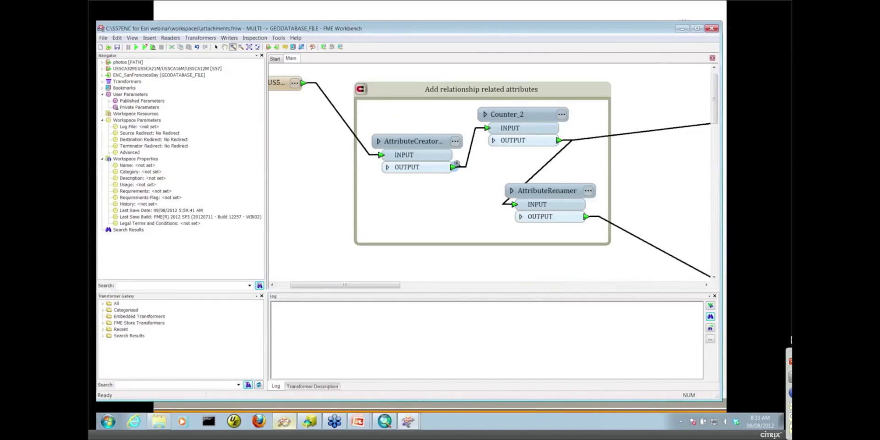
pyautogui.click(217, 47)
pyautogui.click(455, 142)
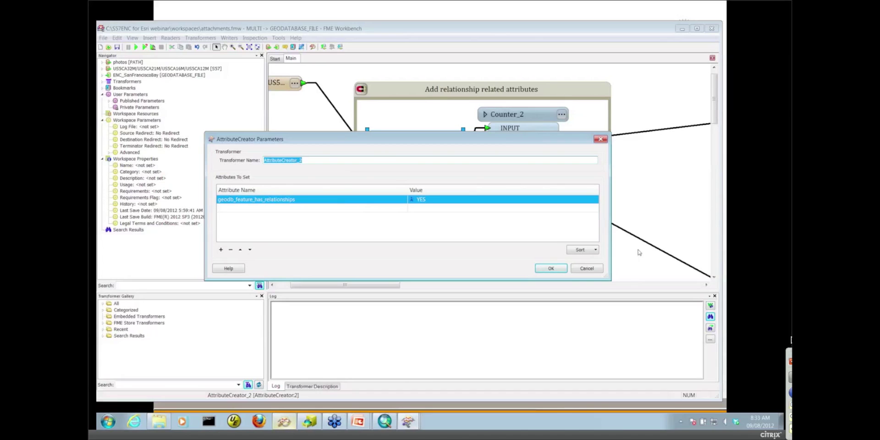
pyautogui.click(594, 270)
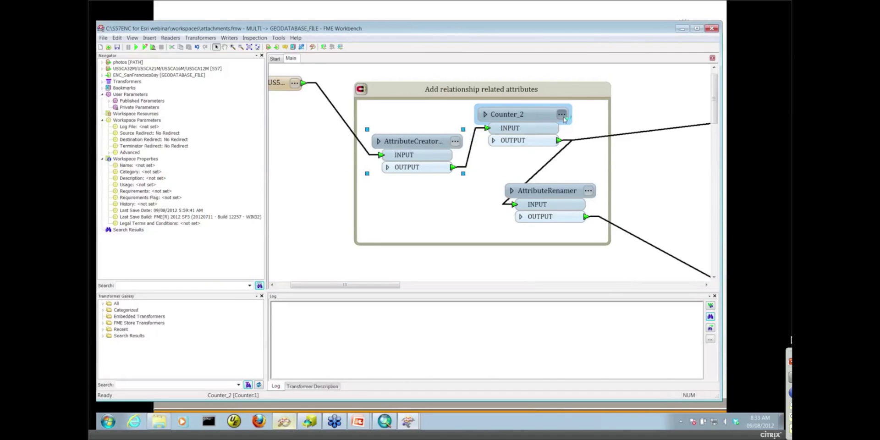
pyautogui.click(563, 115)
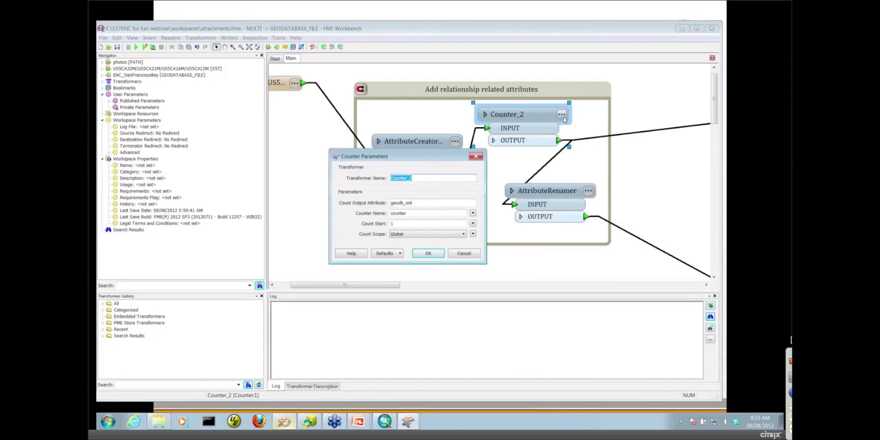
pyautogui.click(470, 253)
# Open the AttributeRenamer parameters showing geodb_oid renamed to geodb_rel_origin_oid, then return to ArcCatalog
pyautogui.moveTo(382, 287); pyautogui.dragTo(433, 287)
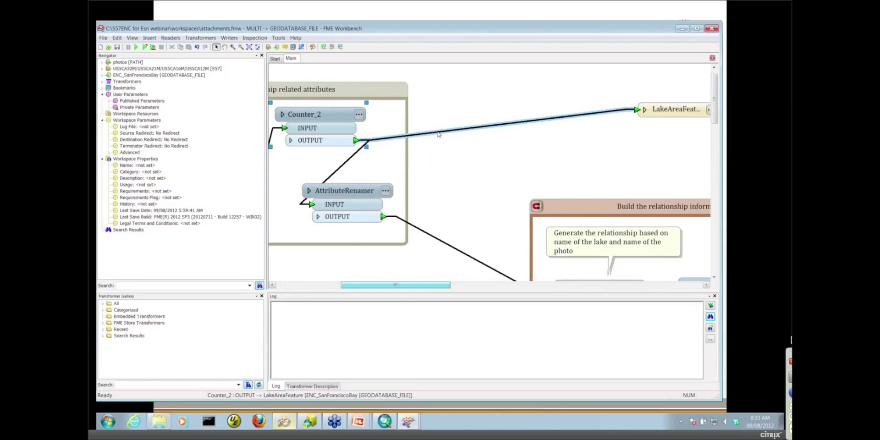
pyautogui.click(670, 112)
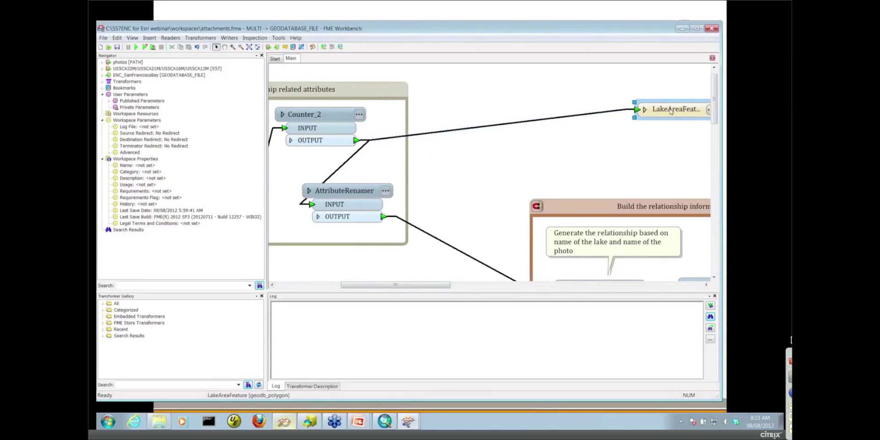
pyautogui.moveTo(438, 285); pyautogui.dragTo(417, 284)
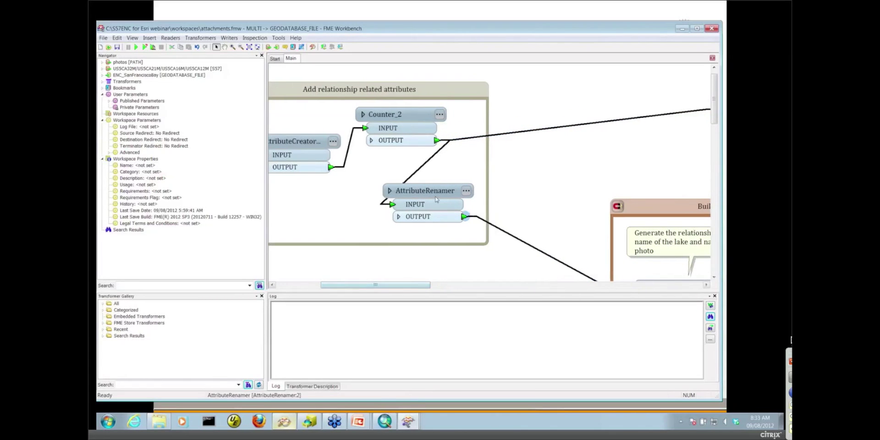
pyautogui.click(436, 198)
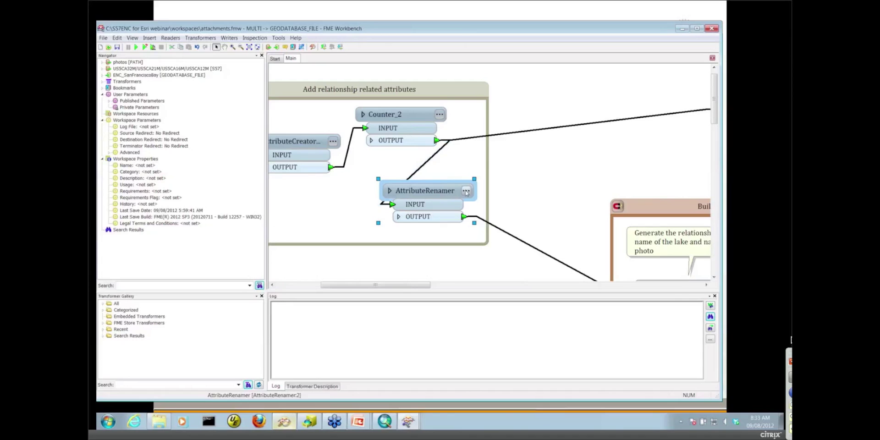
pyautogui.click(465, 192)
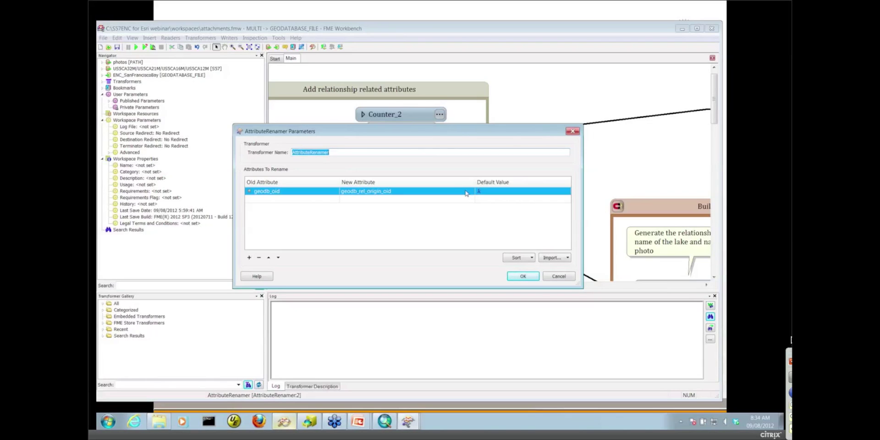
pyautogui.click(314, 422)
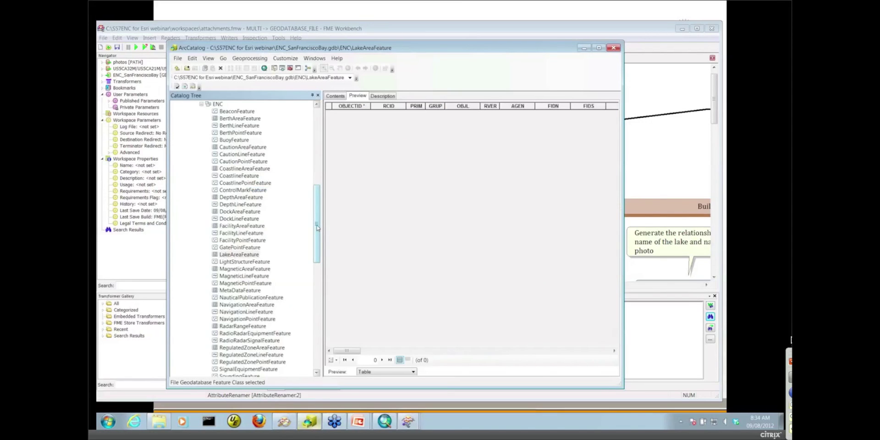
# Inspect and close the LakeAreaFeature__ATTACHREL relationship class properties, then minimize ArcCatalog
pyautogui.moveTo(317, 227); pyautogui.dragTo(317, 292)
pyautogui.click(247, 262)
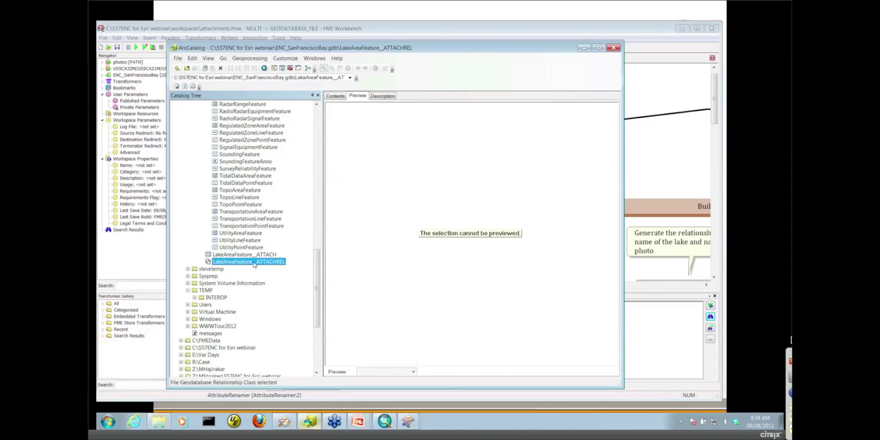
pyautogui.rightClick(254, 265)
pyautogui.click(274, 300)
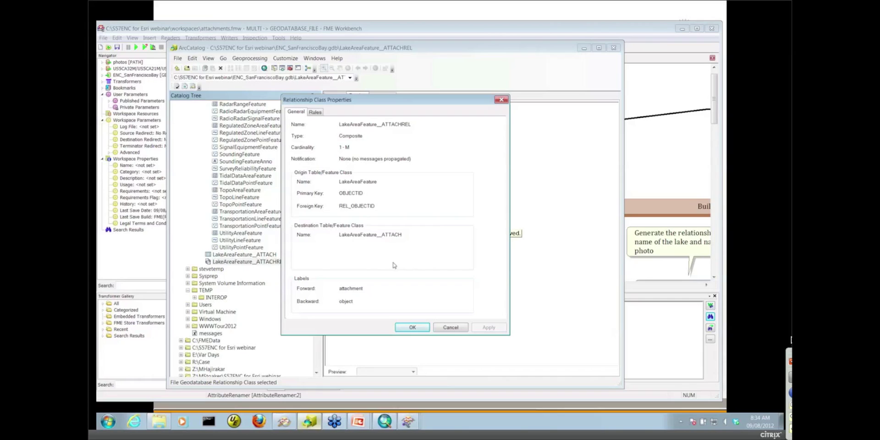
pyautogui.click(419, 327)
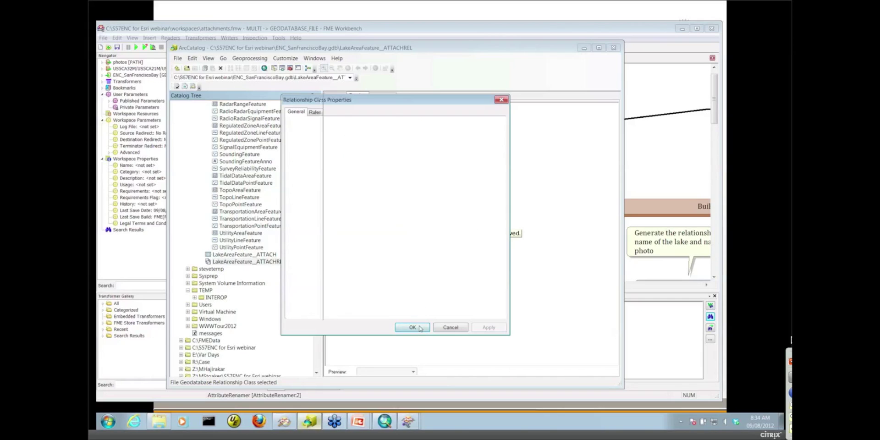
pyautogui.click(584, 48)
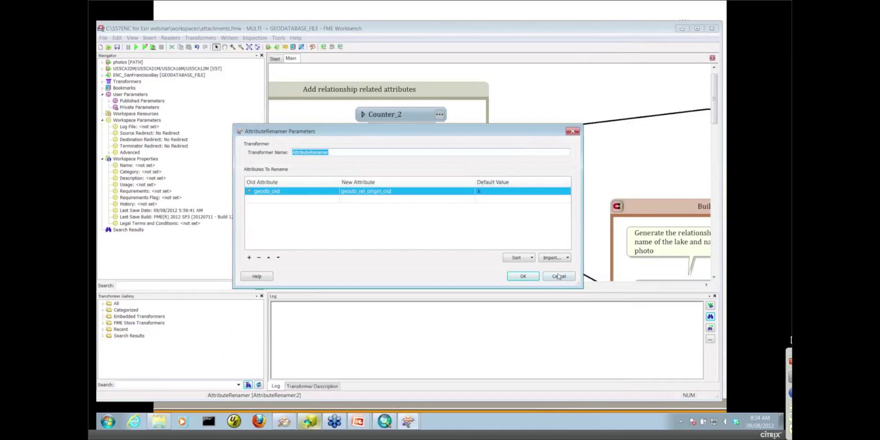
# Close the first AttributeRenamer and zoom in on the photos' relationship attributes group
pyautogui.click(532, 276)
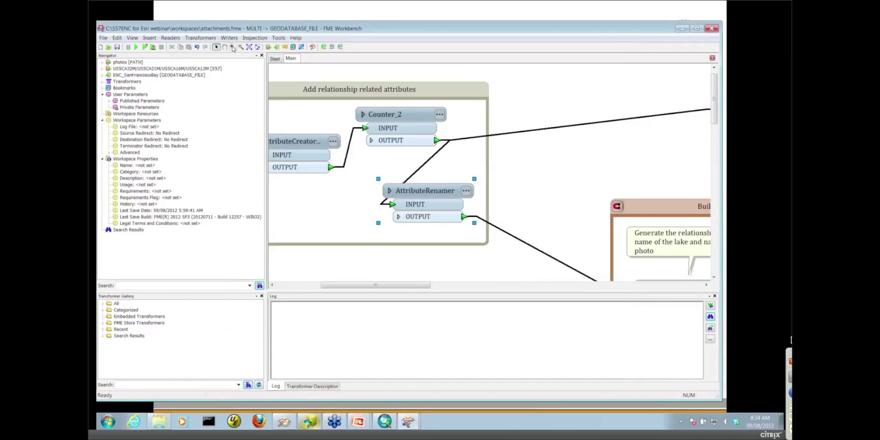
pyautogui.click(249, 47)
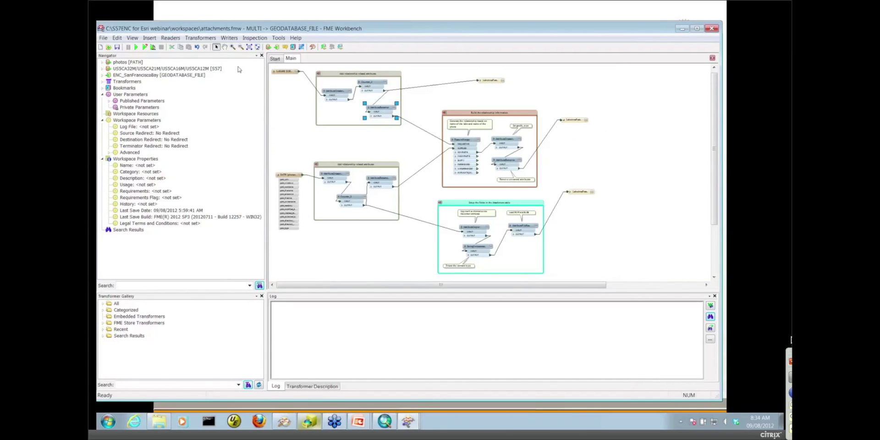
pyautogui.click(233, 47)
pyautogui.moveTo(311, 153); pyautogui.dragTo(426, 231)
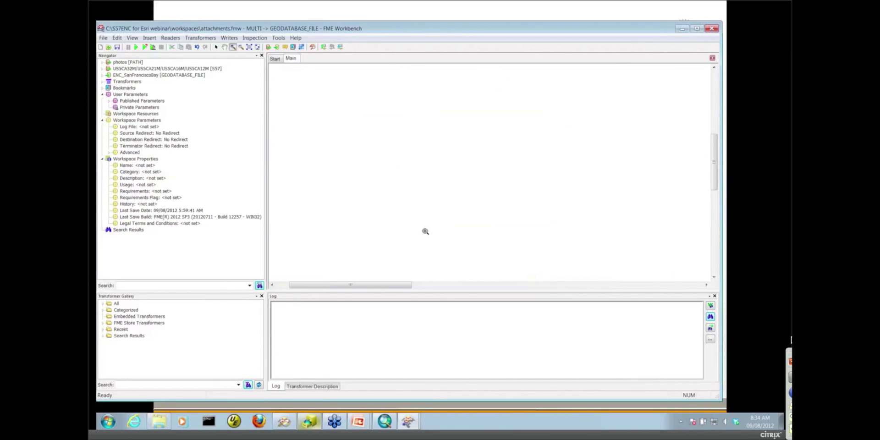
pyautogui.click(216, 47)
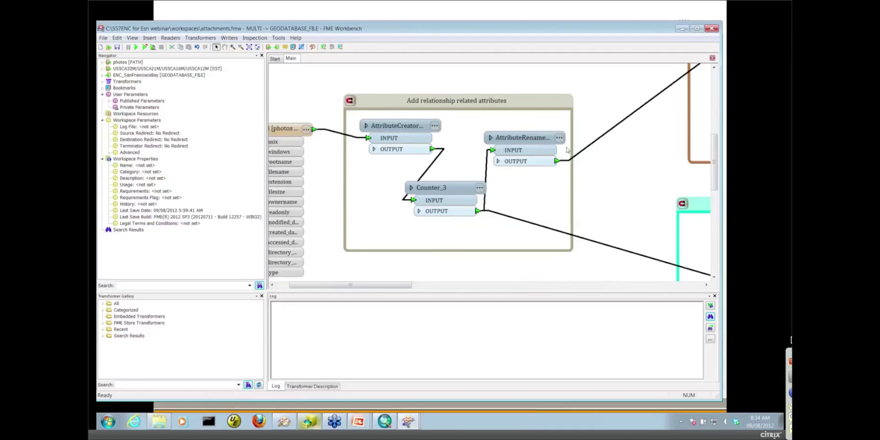
# Review AttributeRenamer_2 mapping geodb_oid to geodb_rel_destination_oid and close it
pyautogui.click(527, 138)
pyautogui.click(559, 137)
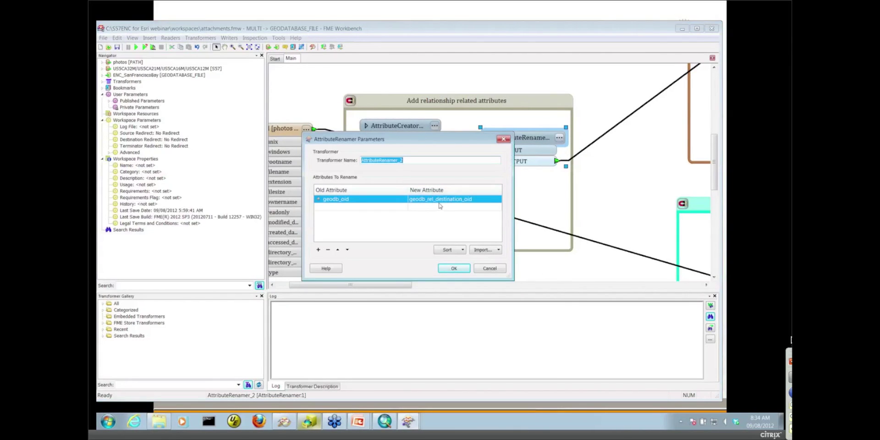
pyautogui.click(447, 269)
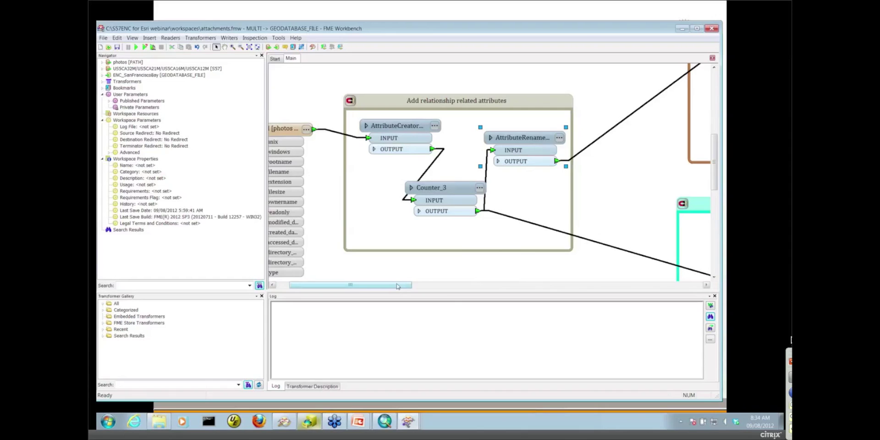
pyautogui.moveTo(397, 286); pyautogui.dragTo(512, 309)
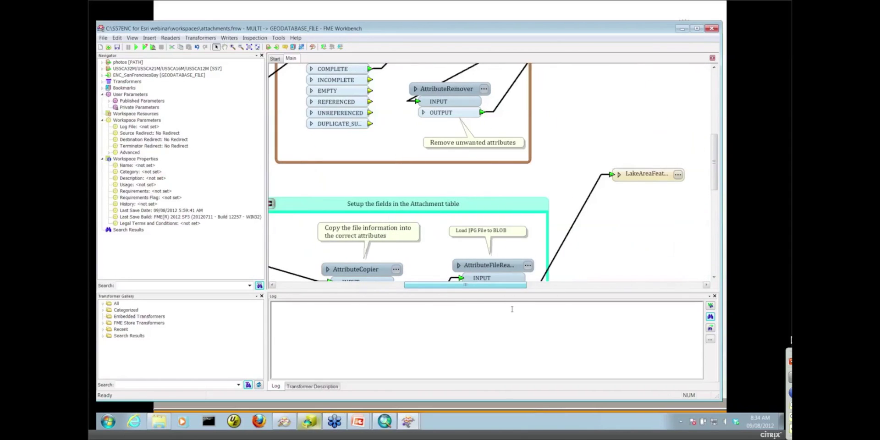
# Review the AttributeCopier filling REL_OBJECTID, ATT_NAME, DATA_SIZE and CONTENT_TYPE from photo attributes
pyautogui.click(225, 47)
pyautogui.moveTo(376, 172); pyautogui.dragTo(370, 78)
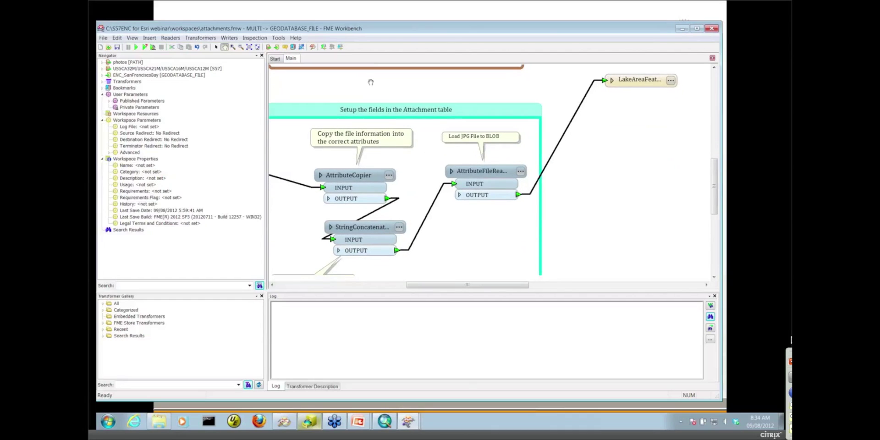
pyautogui.click(216, 47)
pyautogui.click(389, 175)
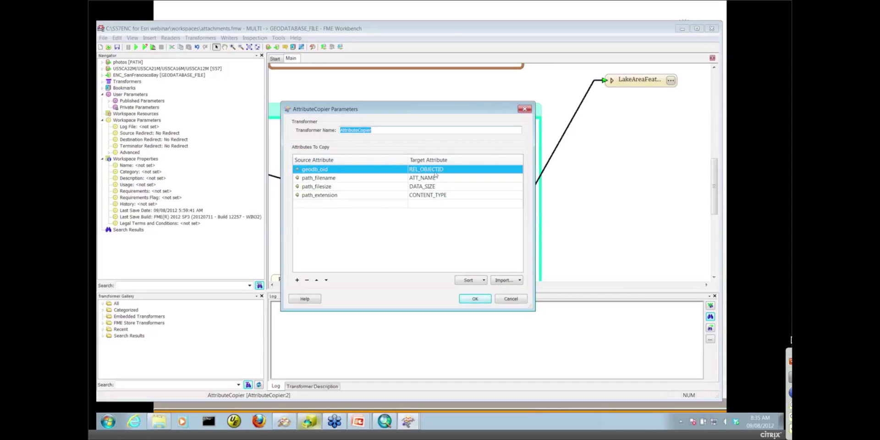
pyautogui.click(504, 299)
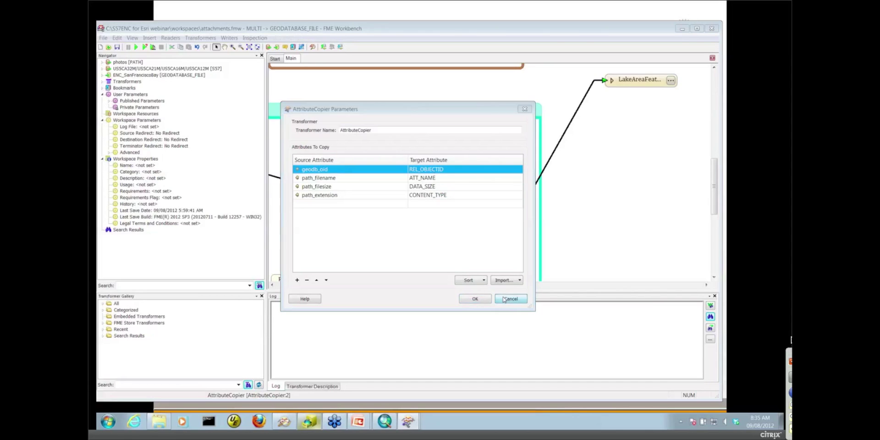
# Set the AttributeFileReader to load the file at path_windows into the DATA attribute
pyautogui.click(500, 175)
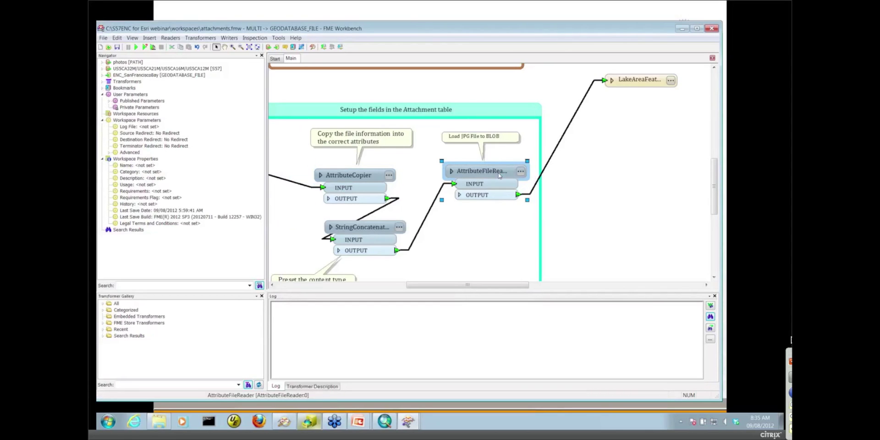
pyautogui.click(521, 172)
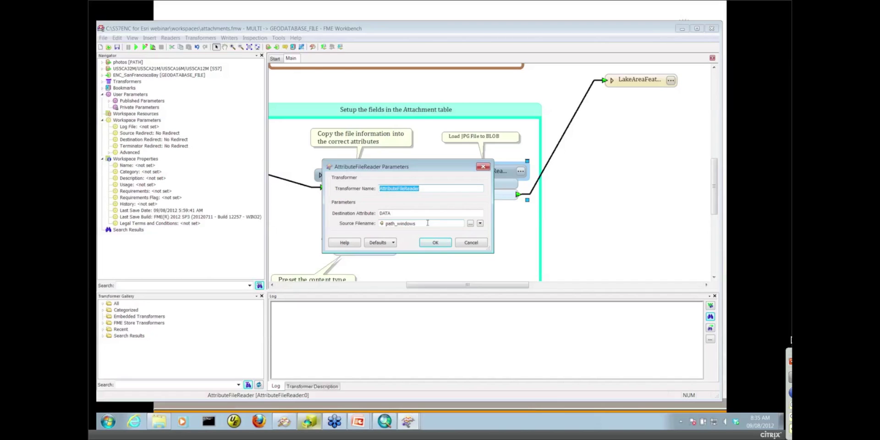
pyautogui.press('Tab')
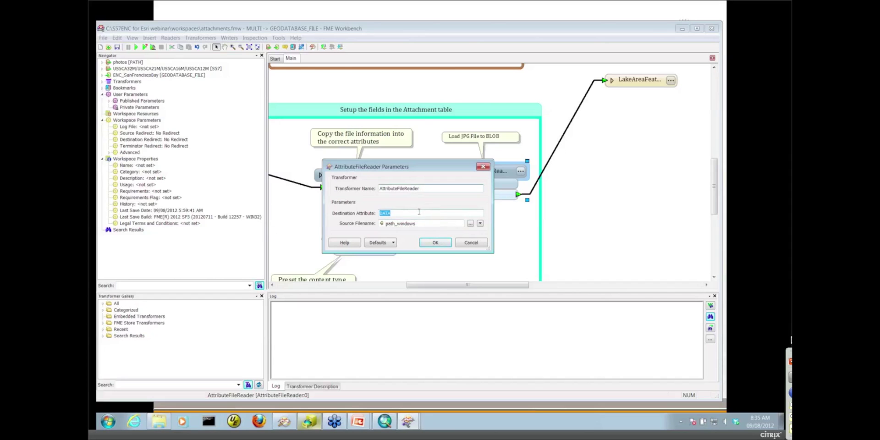
pyautogui.click(436, 243)
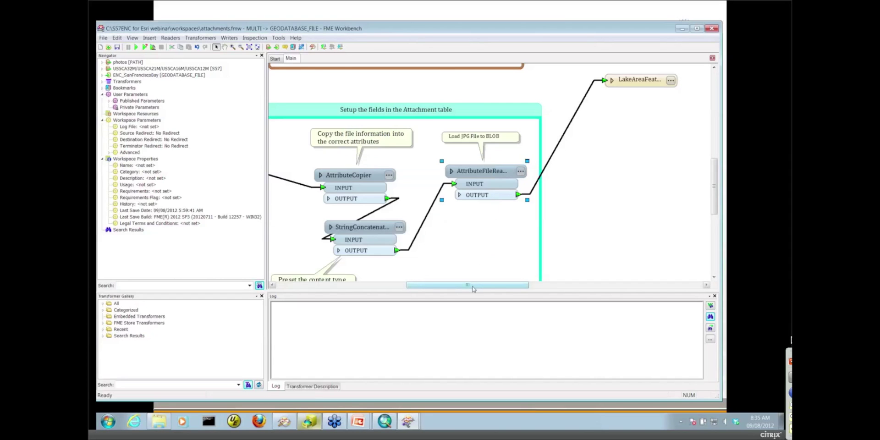
pyautogui.moveTo(475, 285); pyautogui.dragTo(507, 290)
pyautogui.click(457, 111)
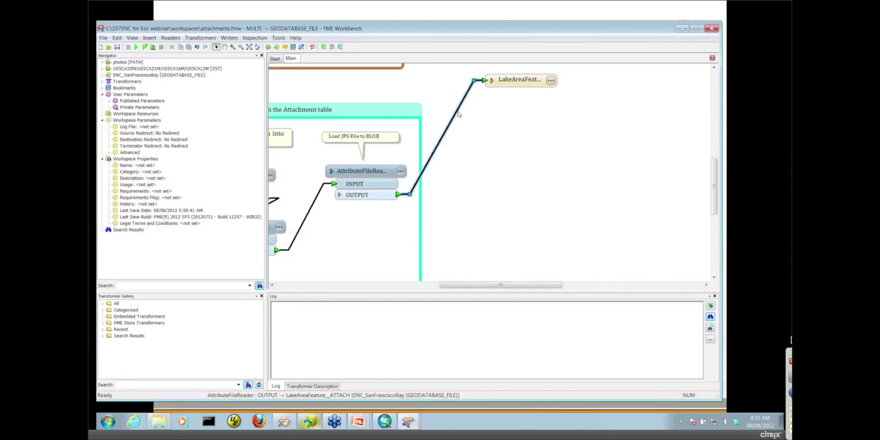
pyautogui.click(249, 47)
pyautogui.click(233, 47)
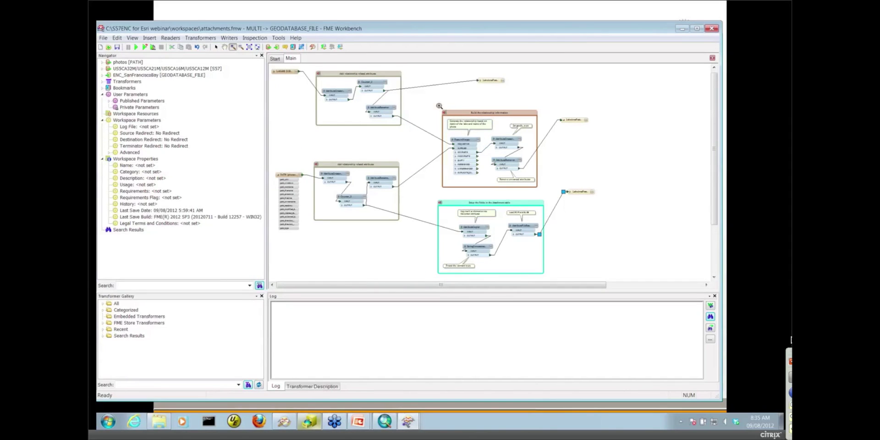
pyautogui.moveTo(439, 106); pyautogui.dragTo(595, 188)
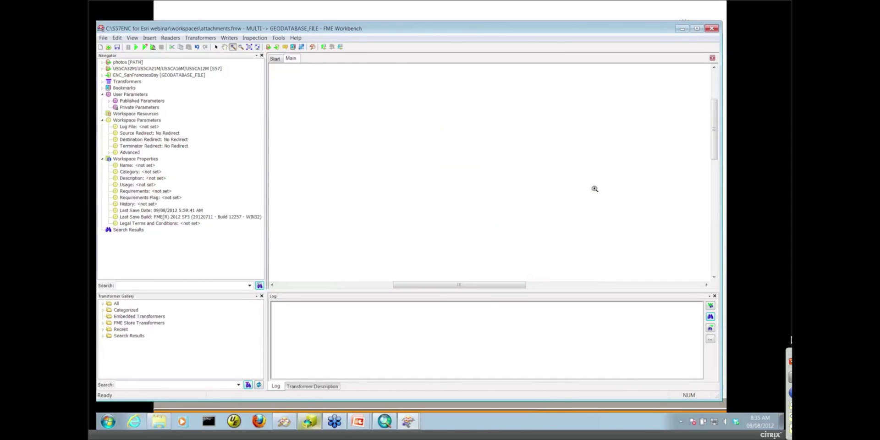
pyautogui.click(216, 47)
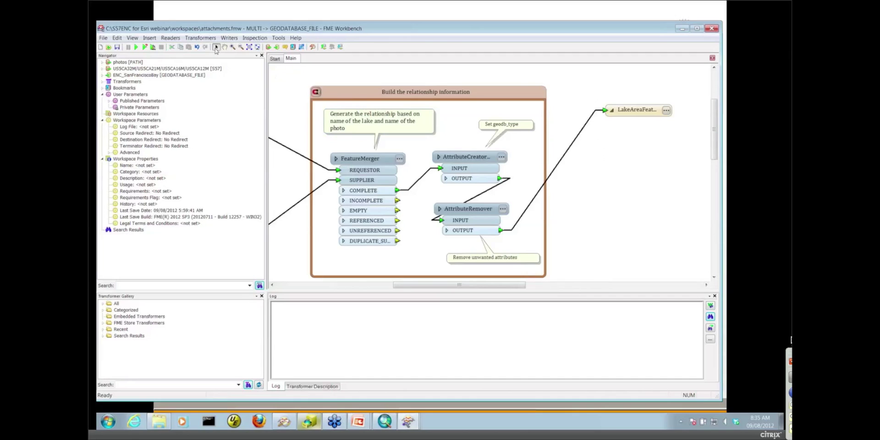
pyautogui.click(353, 152)
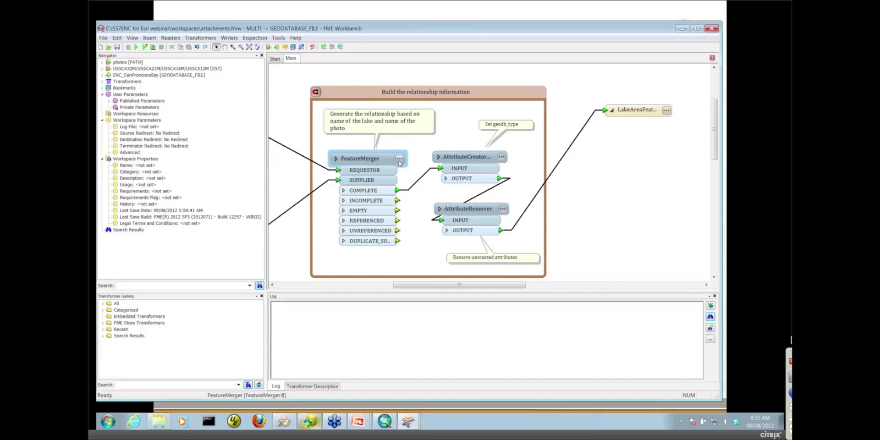
pyautogui.click(400, 160)
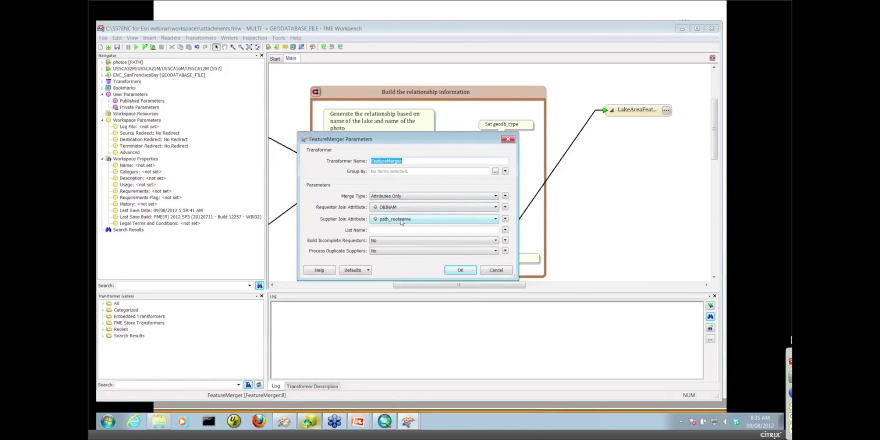
pyautogui.click(495, 270)
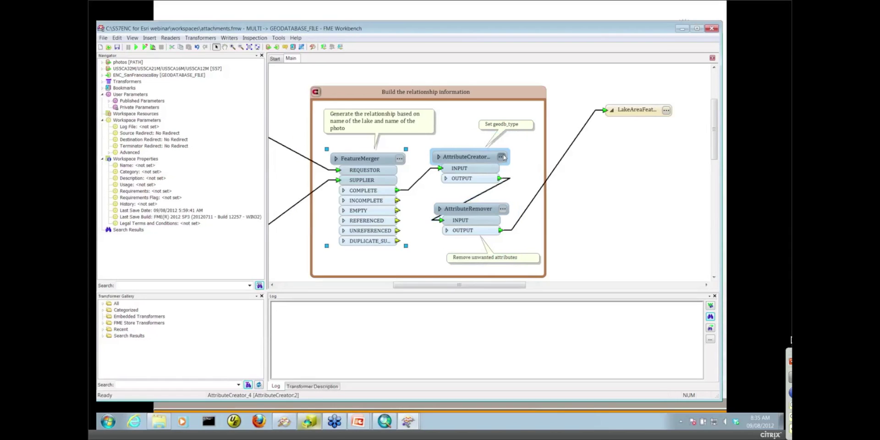
pyautogui.click(502, 157)
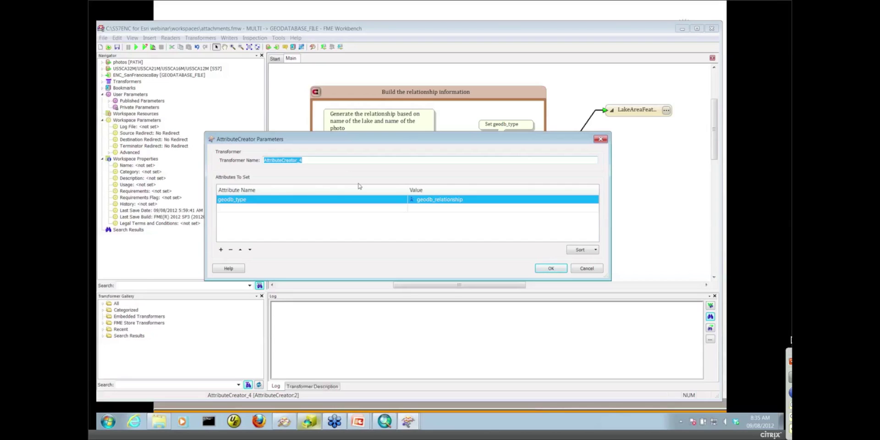
pyautogui.click(584, 271)
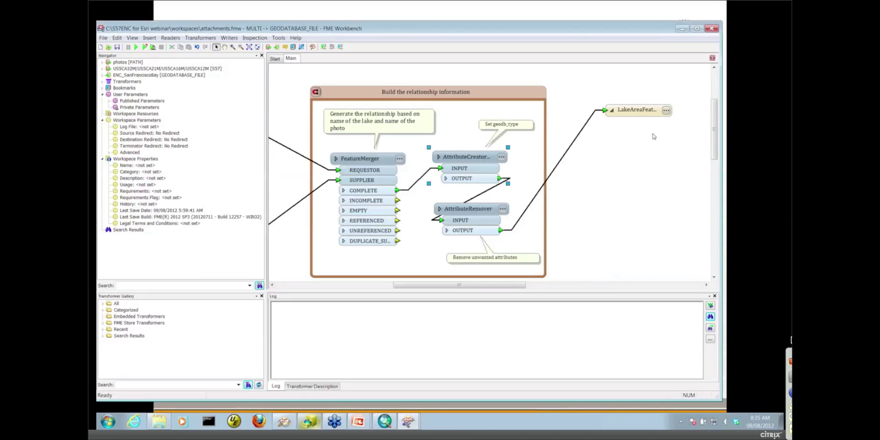
pyautogui.click(666, 110)
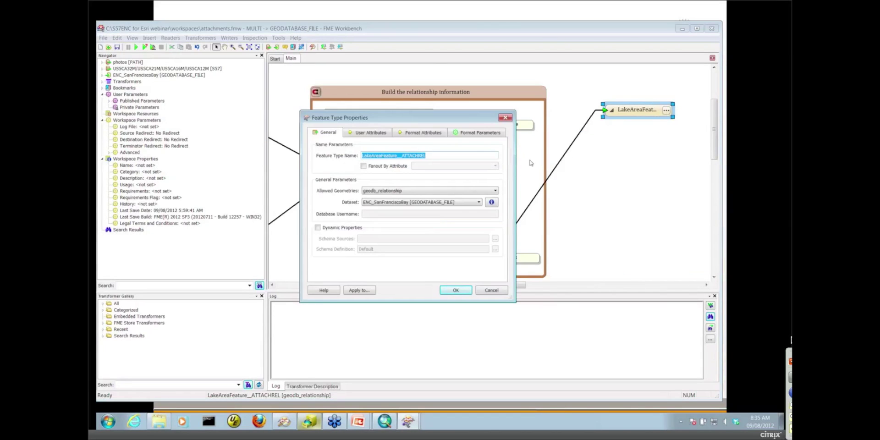
pyautogui.click(489, 290)
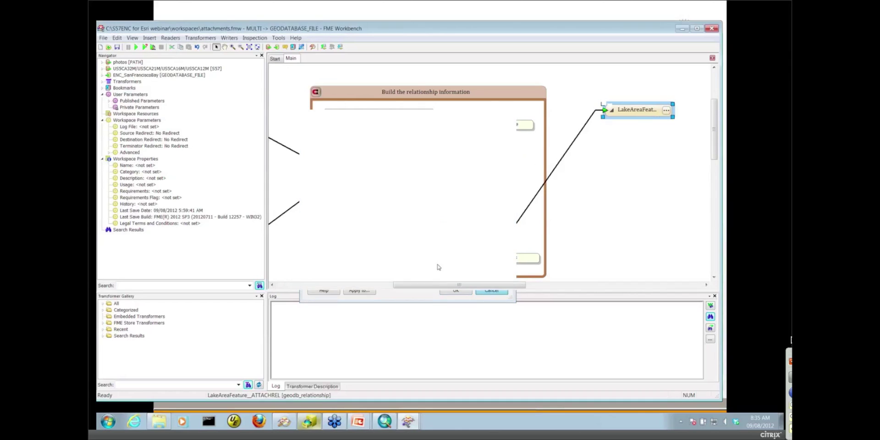
pyautogui.click(249, 46)
# Run the workspace, writing 103 features with 2 warnings, and dismiss the Unexpected Input notice
pyautogui.click(136, 47)
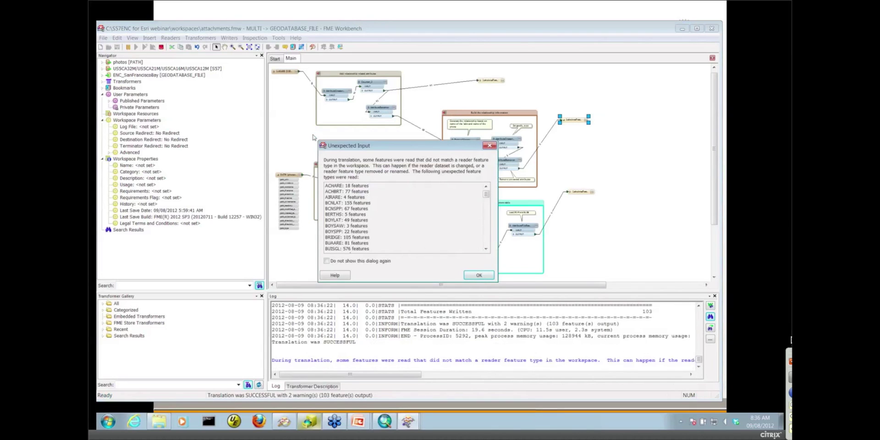
pyautogui.click(477, 275)
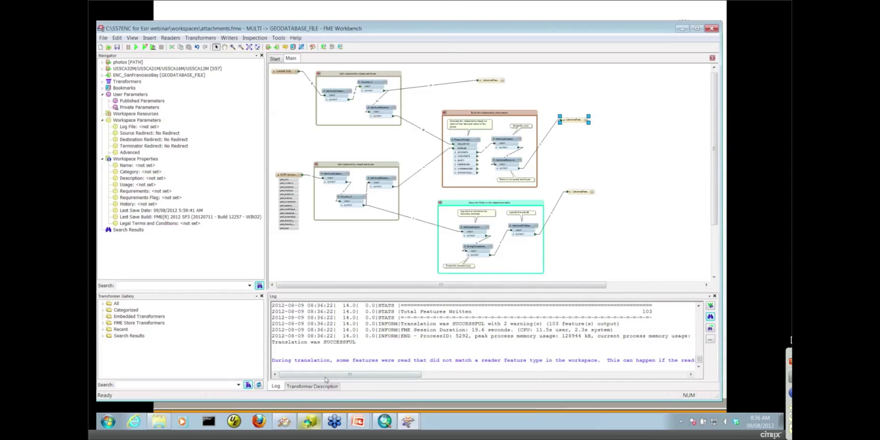
# Preview LakeAreaFeature__ATTACH in ArcCatalog, confirming six image/jpg attachment rows, then bring up ArcMap
pyautogui.click(310, 421)
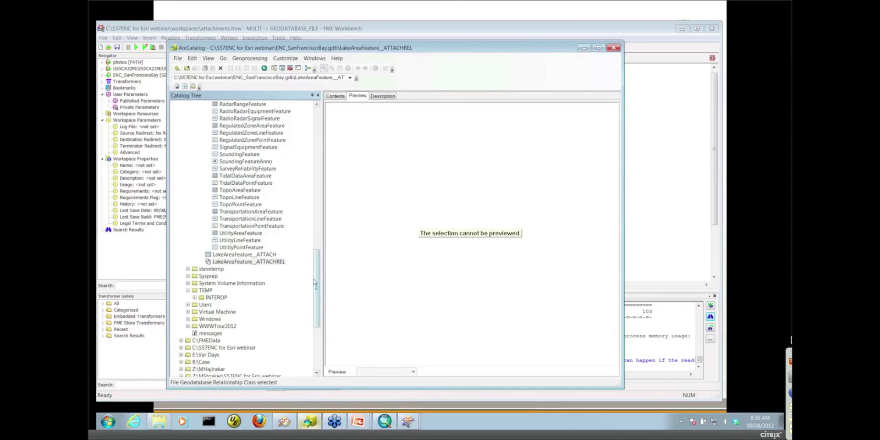
pyautogui.scroll(2, 268, 285)
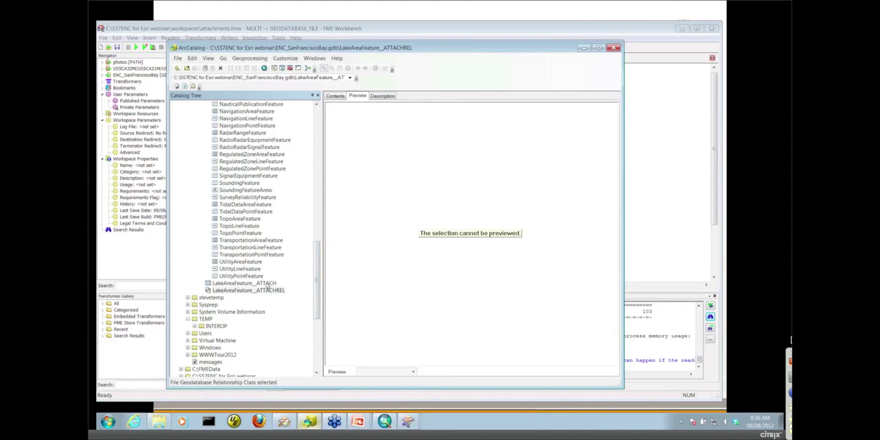
pyautogui.click(268, 285)
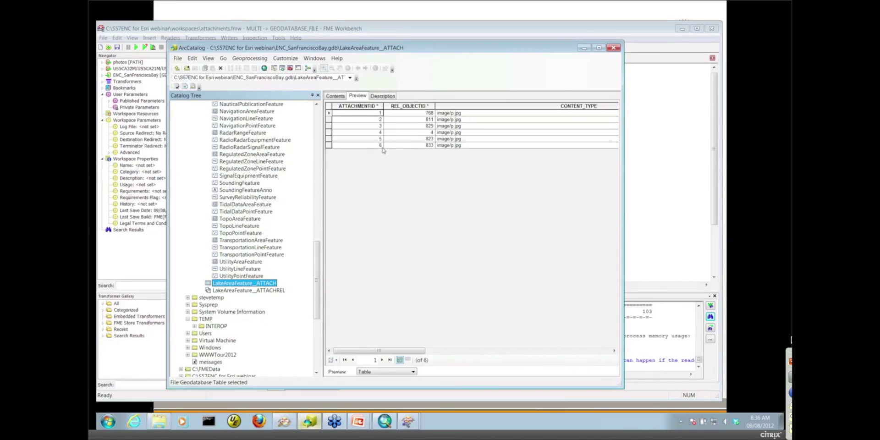
pyautogui.click(384, 421)
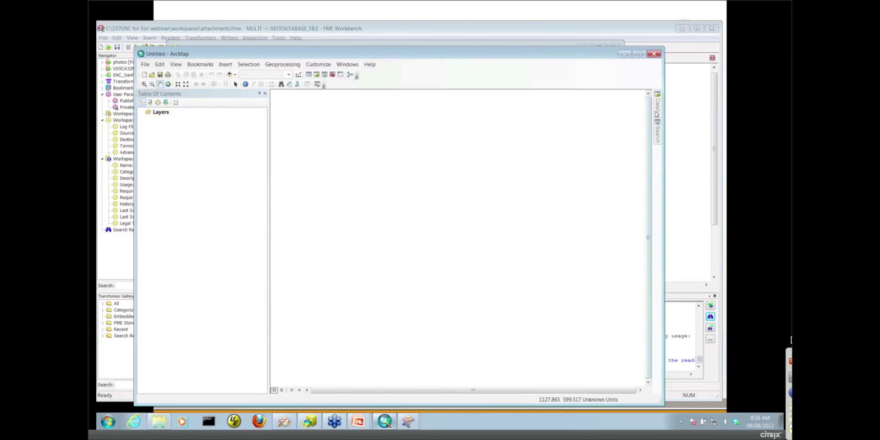
# Add LakeAreaFeature from the ENC_SanFranciscoBay geodatabase to the map as a layer
pyautogui.click(657, 114)
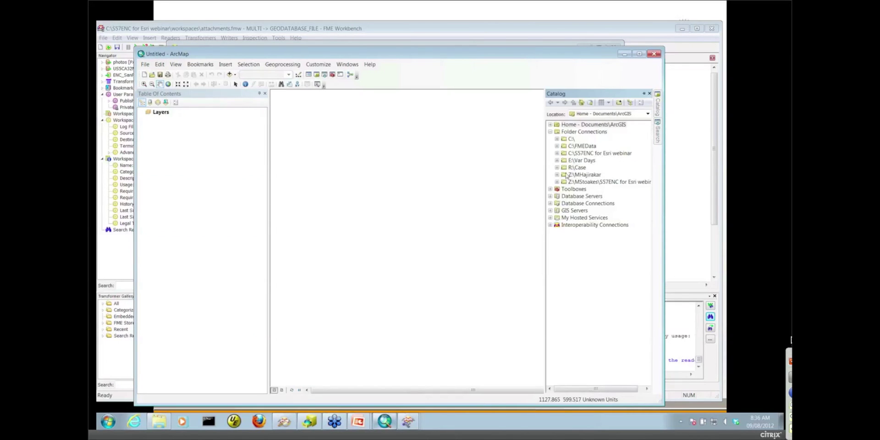
pyautogui.click(556, 153)
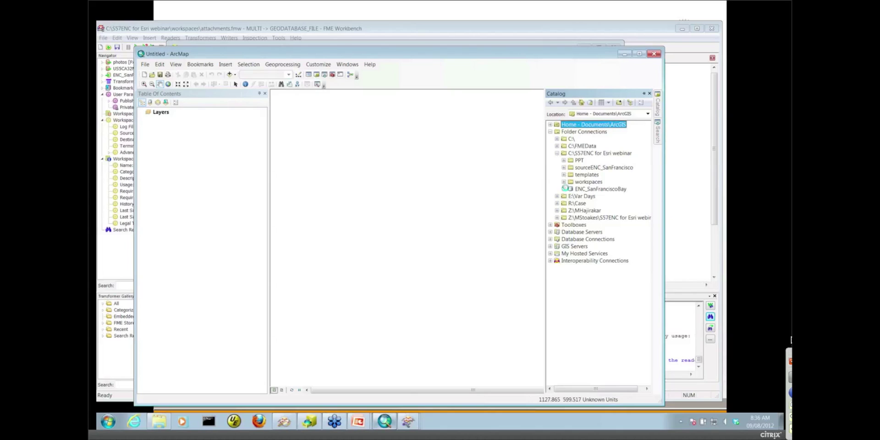
pyautogui.click(571, 196)
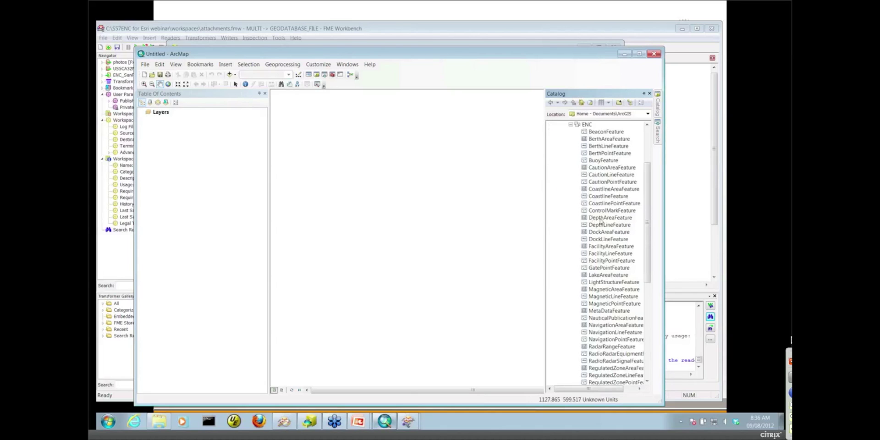
pyautogui.moveTo(600, 277); pyautogui.dragTo(281, 189)
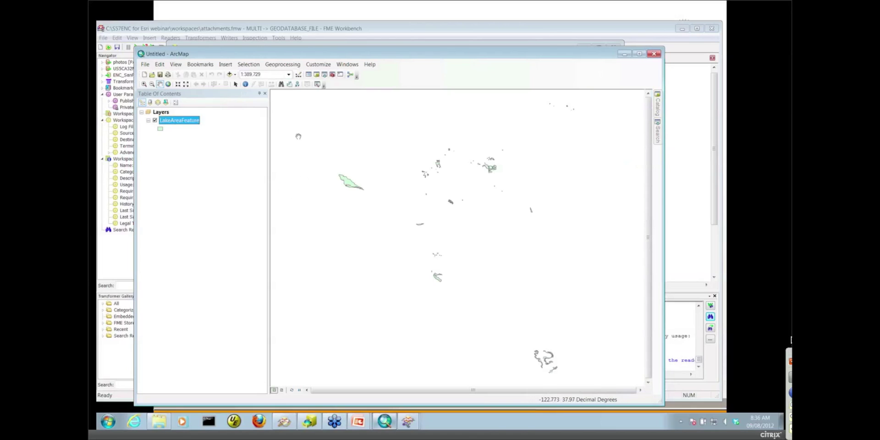
# Identify a lake polygon and view its Bolinas Lagoon.jpg attachment, then close the viewer
pyautogui.click(246, 85)
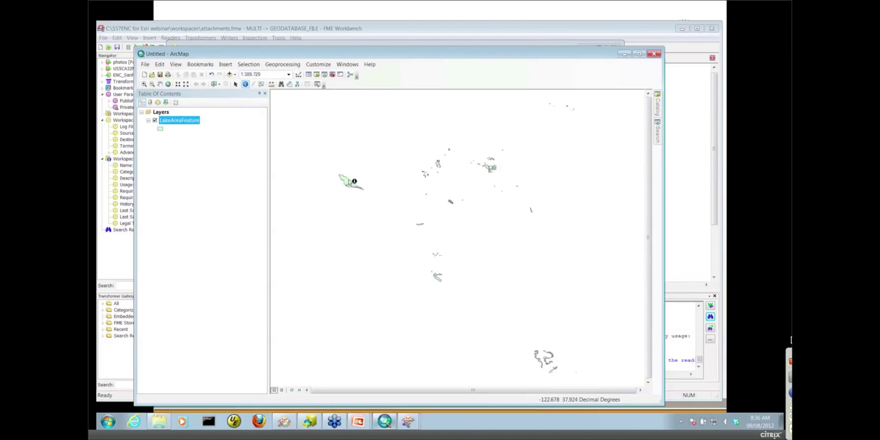
pyautogui.click(348, 180)
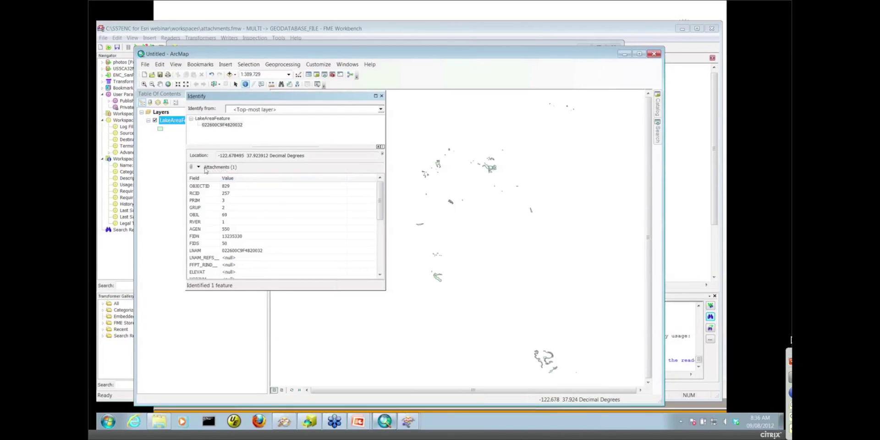
pyautogui.click(198, 167)
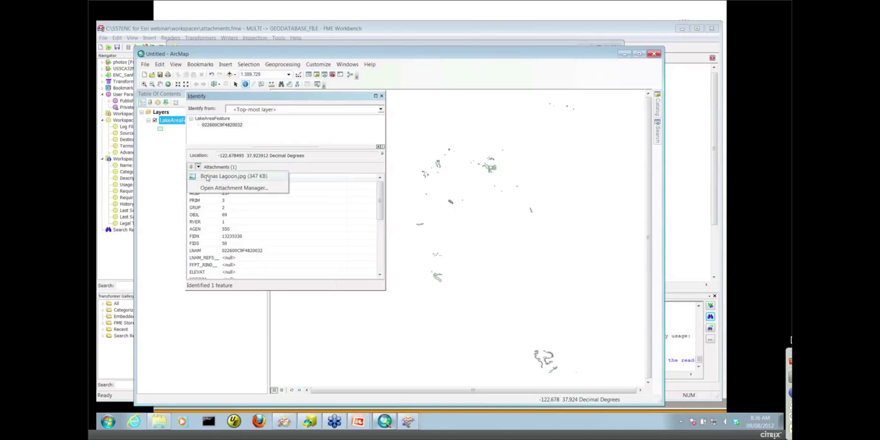
pyautogui.click(207, 177)
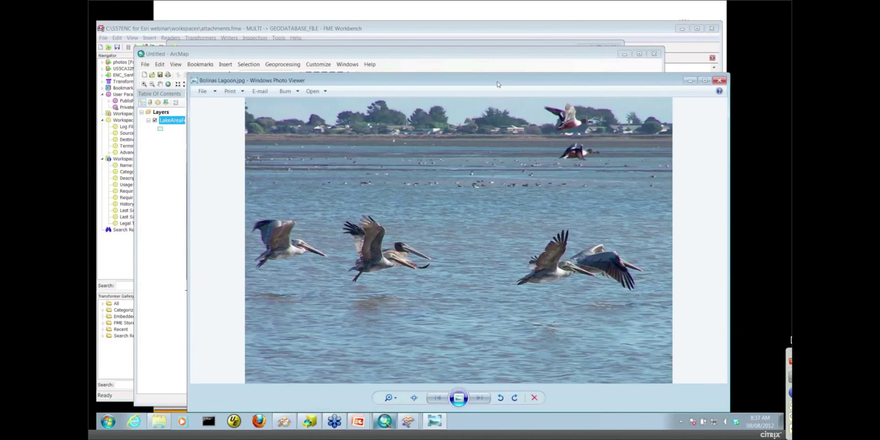
pyautogui.moveTo(498, 84); pyautogui.dragTo(442, 76)
pyautogui.click(662, 72)
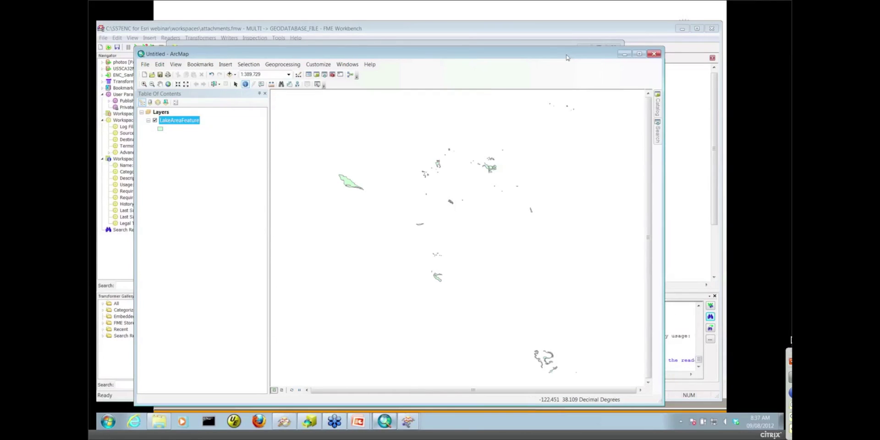
# Minimize ArcMap and bring FME Workbench forward
pyautogui.moveTo(567, 57); pyautogui.dragTo(590, 37)
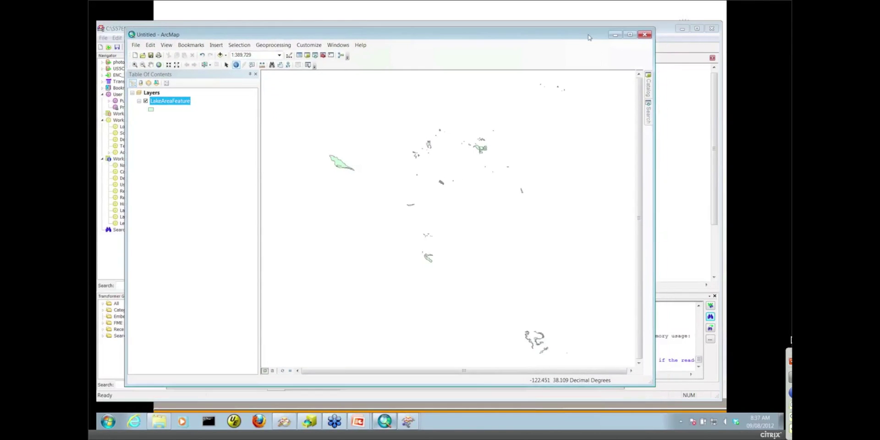
pyautogui.moveTo(570, 37); pyautogui.dragTo(579, 39)
pyautogui.click(624, 40)
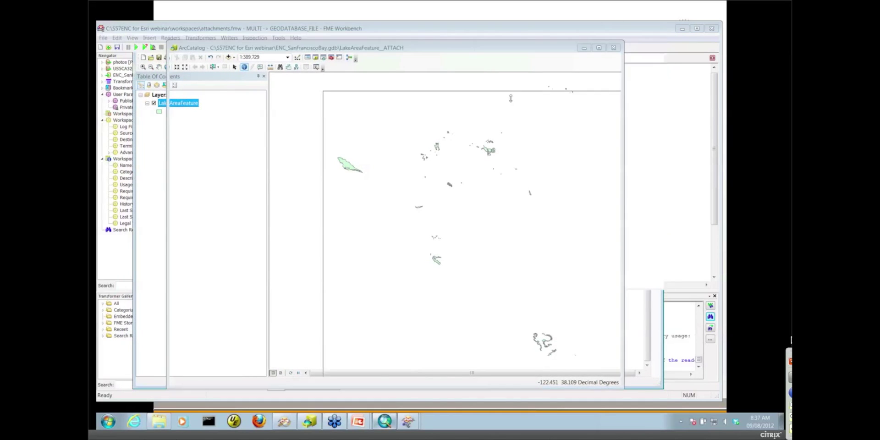
pyautogui.click(578, 33)
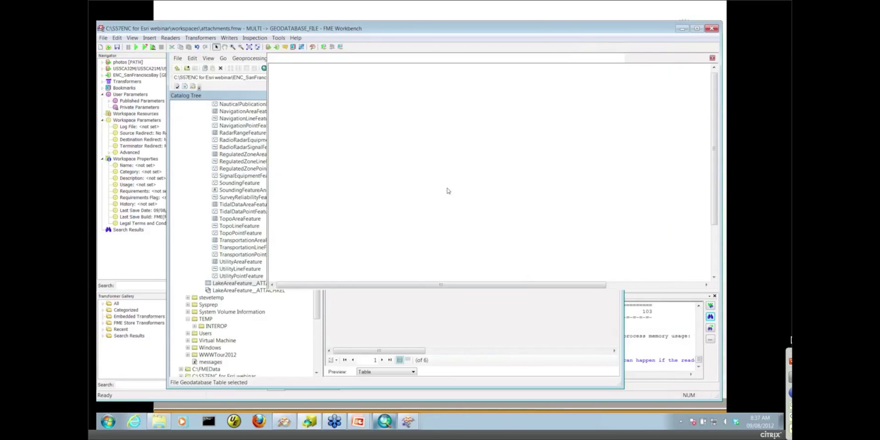
# Minimize FME Workbench to reveal the Attachments Review slide with its geodb format attributes
pyautogui.moveTo(574, 31); pyautogui.dragTo(568, 31)
pyautogui.press('super+Down')
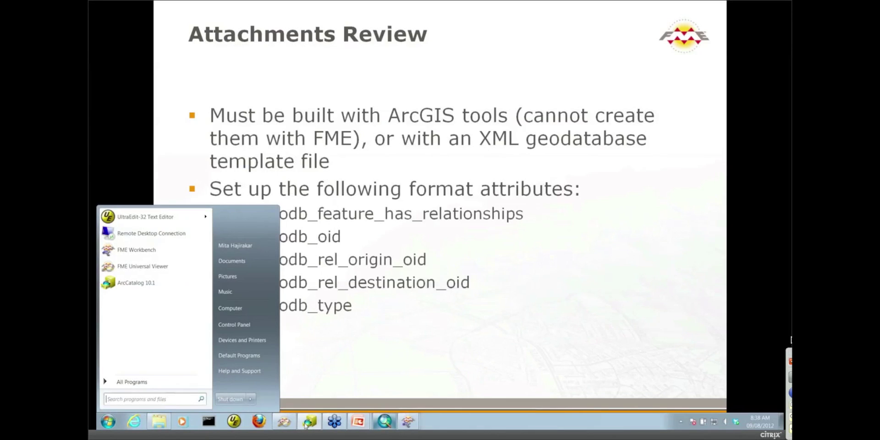
# Show the Properties of LakeAreaFeature__ATTACHREL, a Composite 1-M relationship class, in ArcCatalog
pyautogui.click(306, 422)
pyautogui.click(257, 290)
pyautogui.rightClick(273, 291)
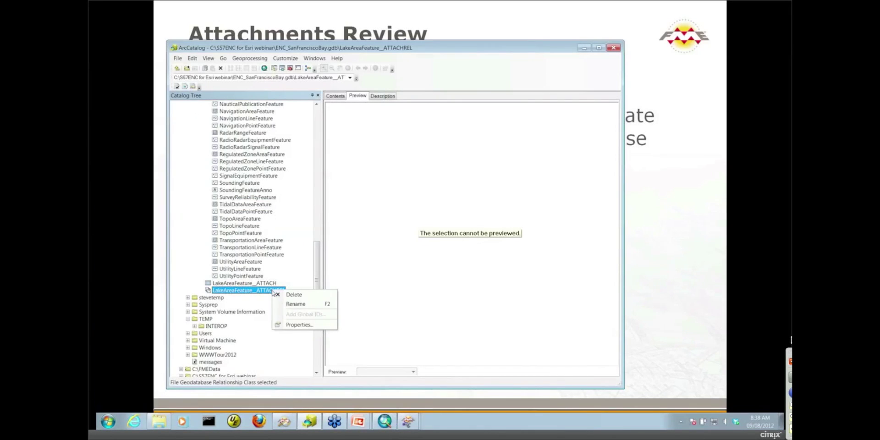
pyautogui.click(292, 324)
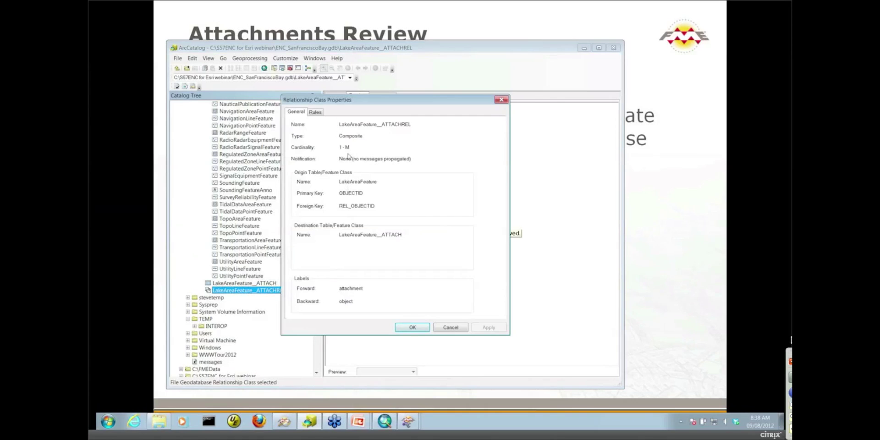